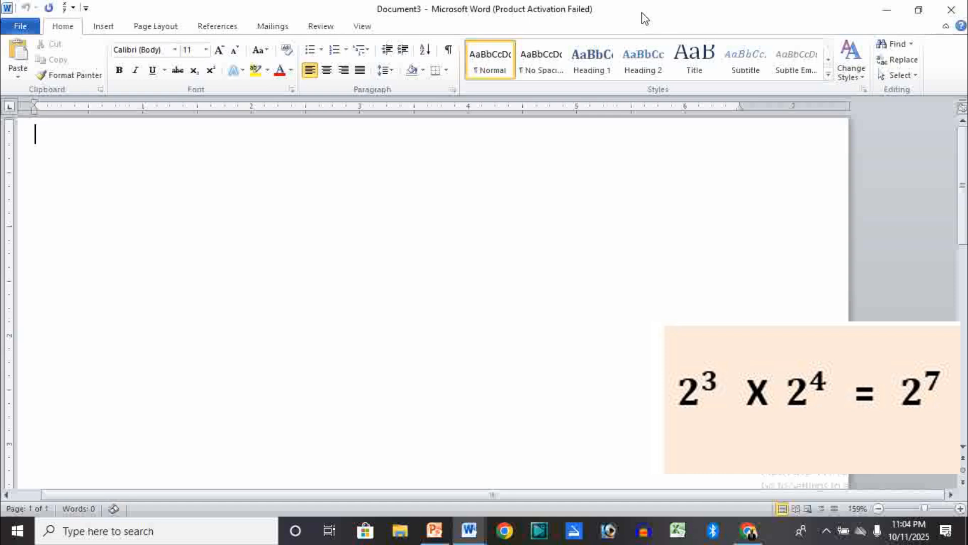
# Step: Enter the equation text "23 x 24 = 27" on the first line of the blank document
pyautogui.keyDown('ctrl'); pyautogui.scroll(1, 645, 19); pyautogui.keyUp('ctrl')
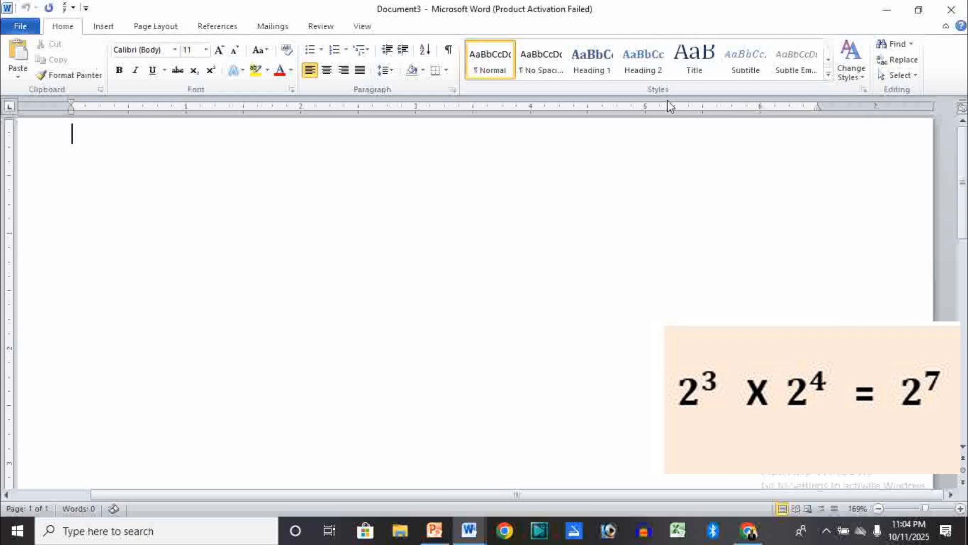
pyautogui.write('23  x')
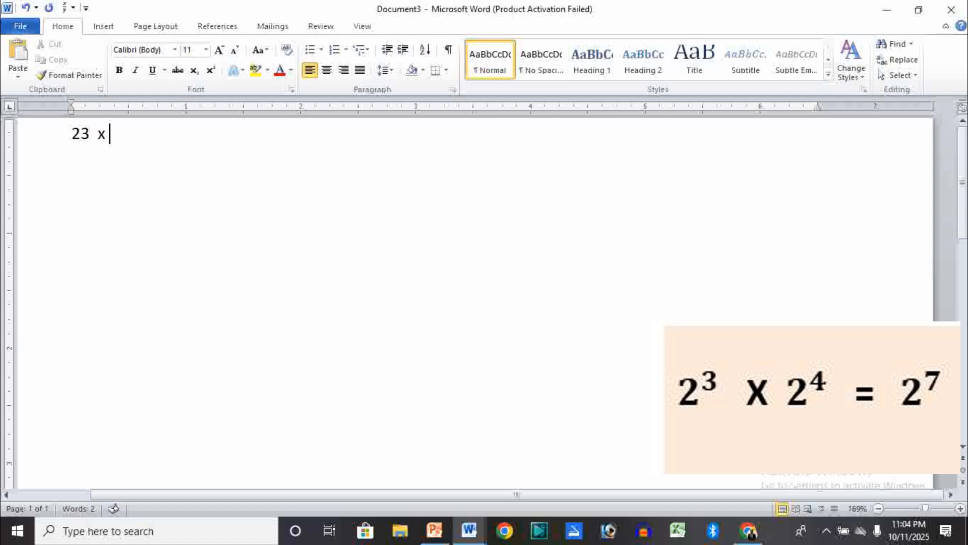
pyautogui.write(' 24  = 27')
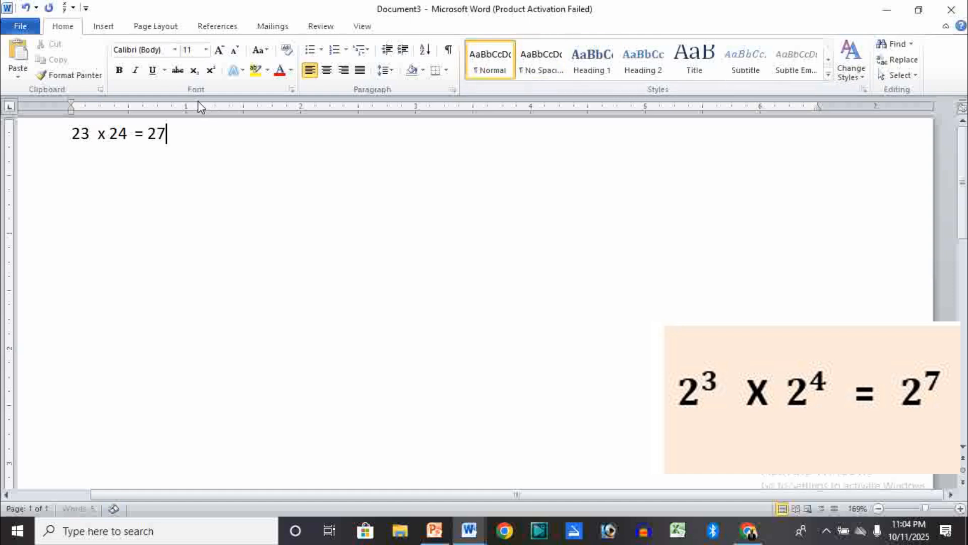
# Step: Format the 3 in 23 as superscript so it becomes the exponent of the first 2
pyautogui.click(81, 134)
pyautogui.hotkey('shift', 'Right')
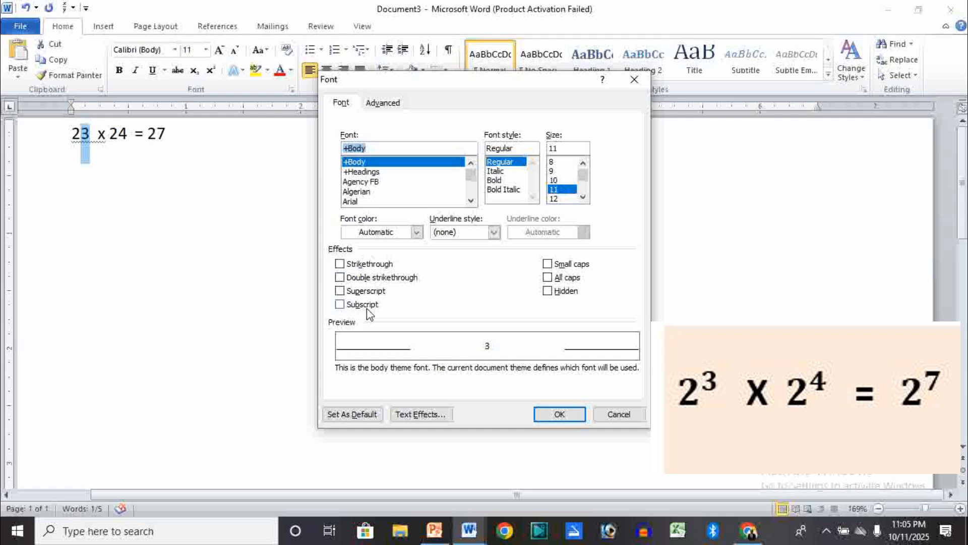
pyautogui.click(340, 292)
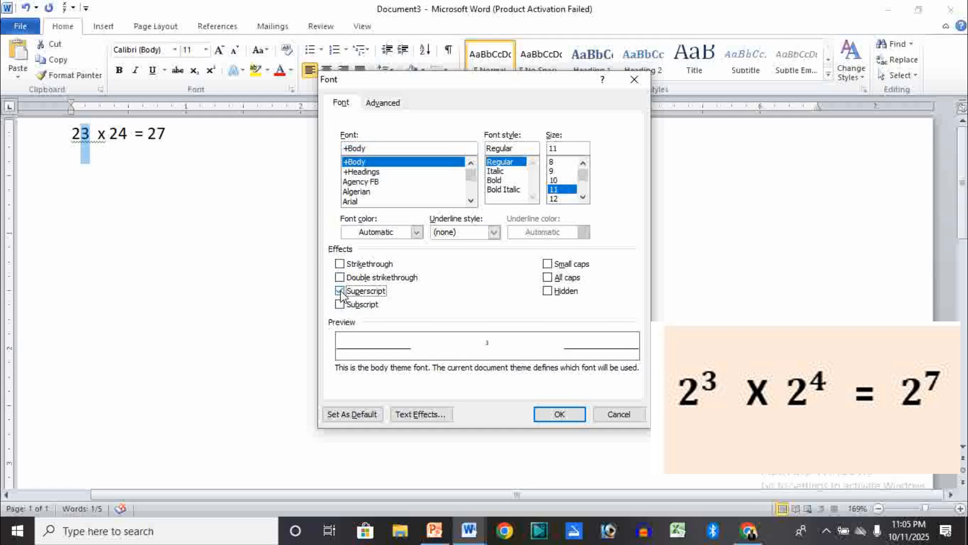
pyautogui.click(555, 415)
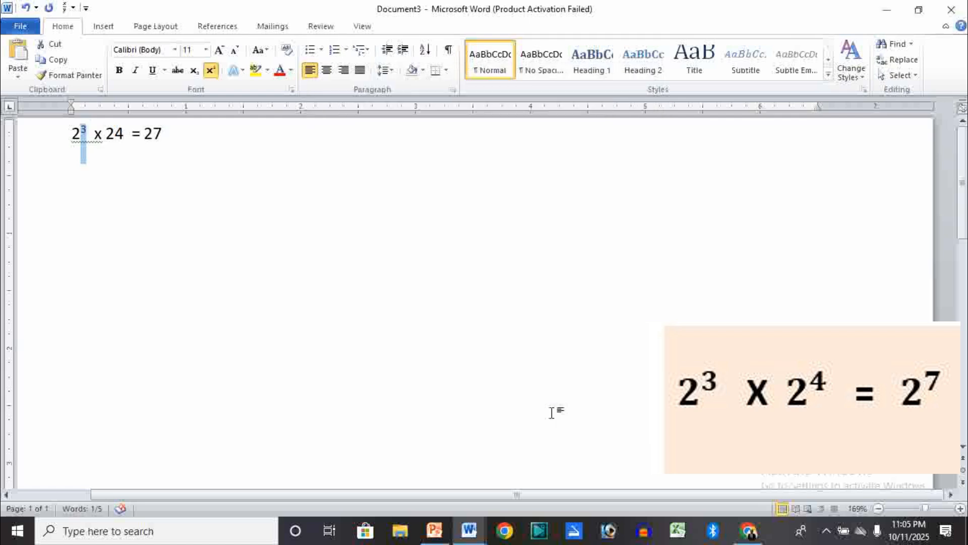
# Step: Format the 4 in 24 as superscript so it becomes the exponent of the second 2
pyautogui.scroll(3, 551, 413)
pyautogui.scroll(9, 551, 413)
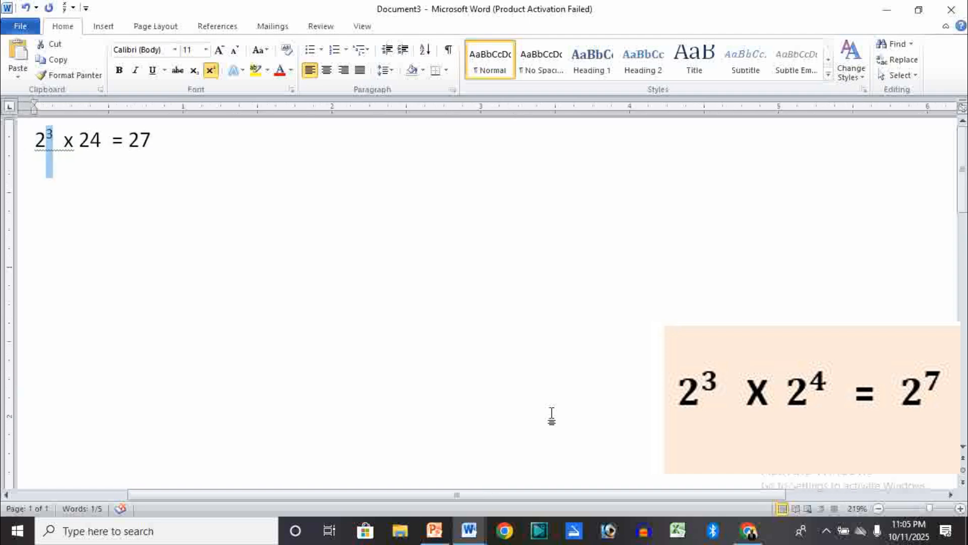
pyautogui.scroll(17, 551, 413)
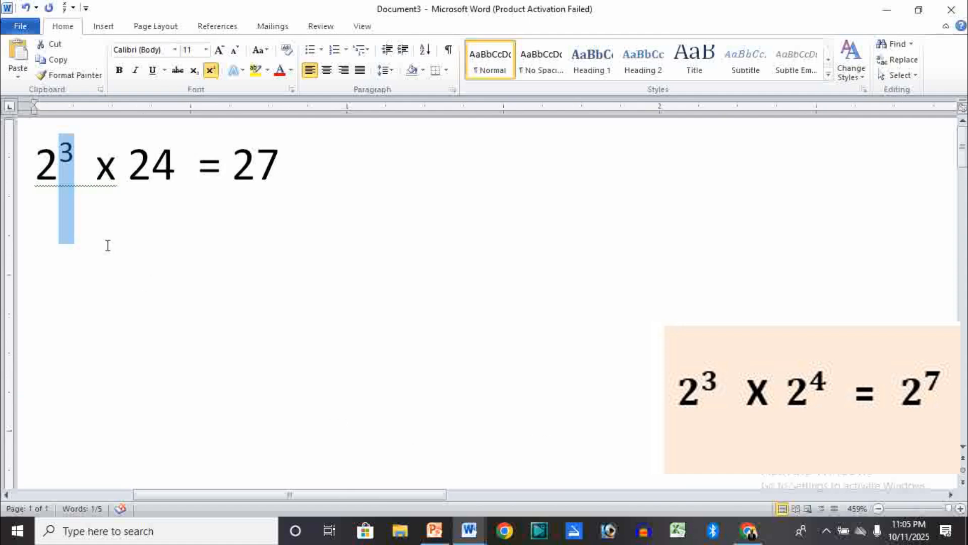
pyautogui.click(76, 211)
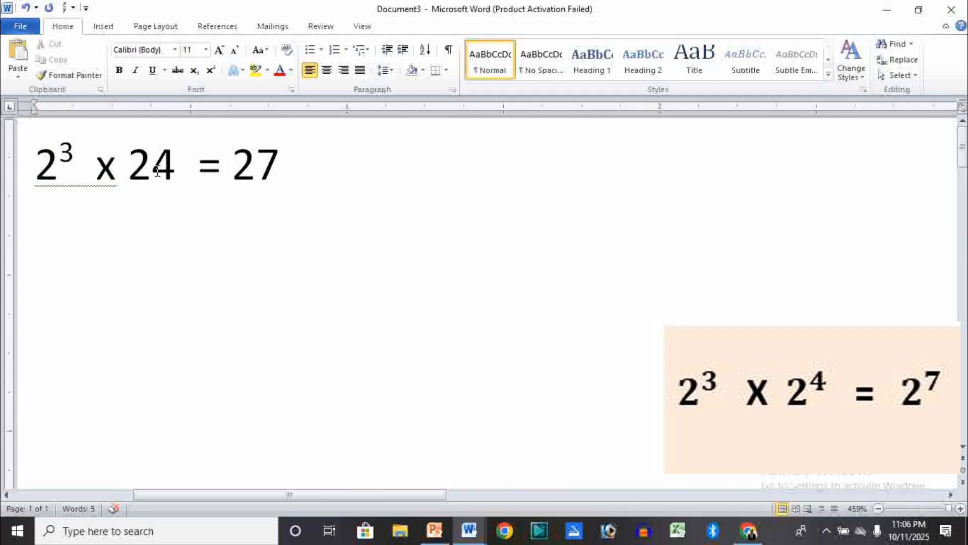
pyautogui.click(157, 171)
pyautogui.hotkey('shift', 'Right')
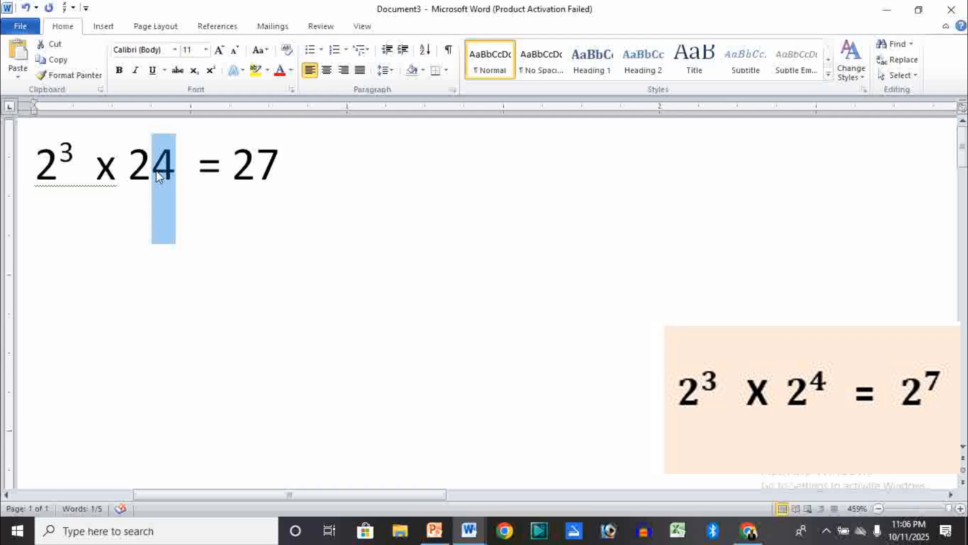
pyautogui.hotkey('ctrl', 'd')
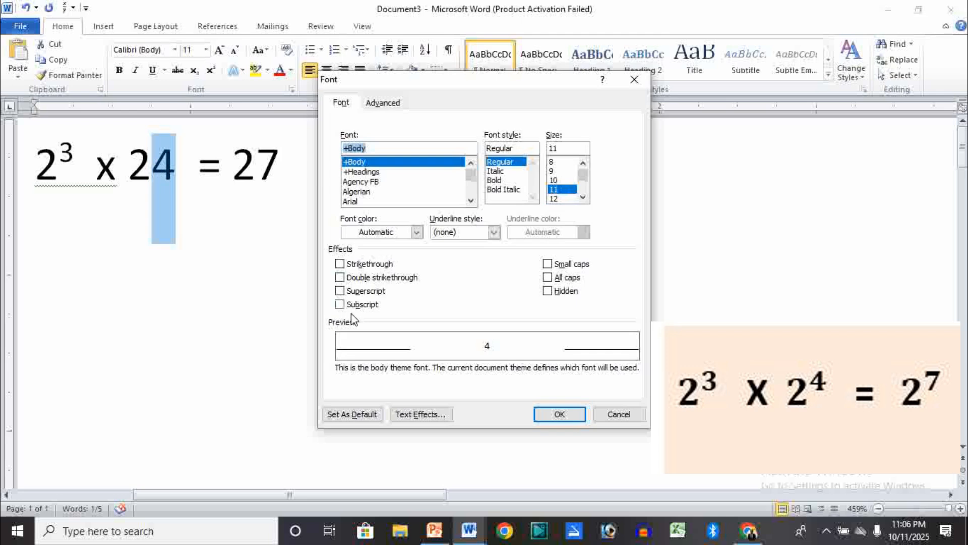
pyautogui.click(340, 293)
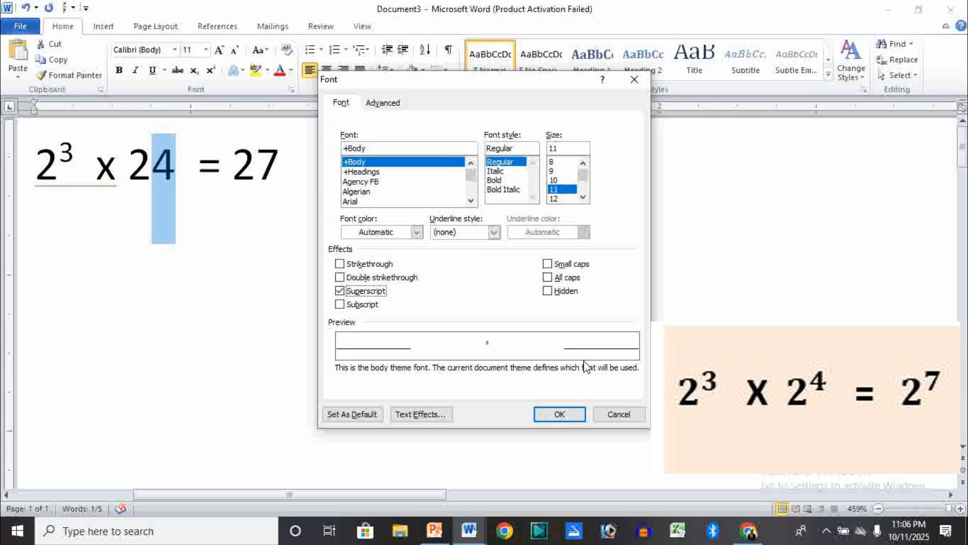
pyautogui.click(560, 414)
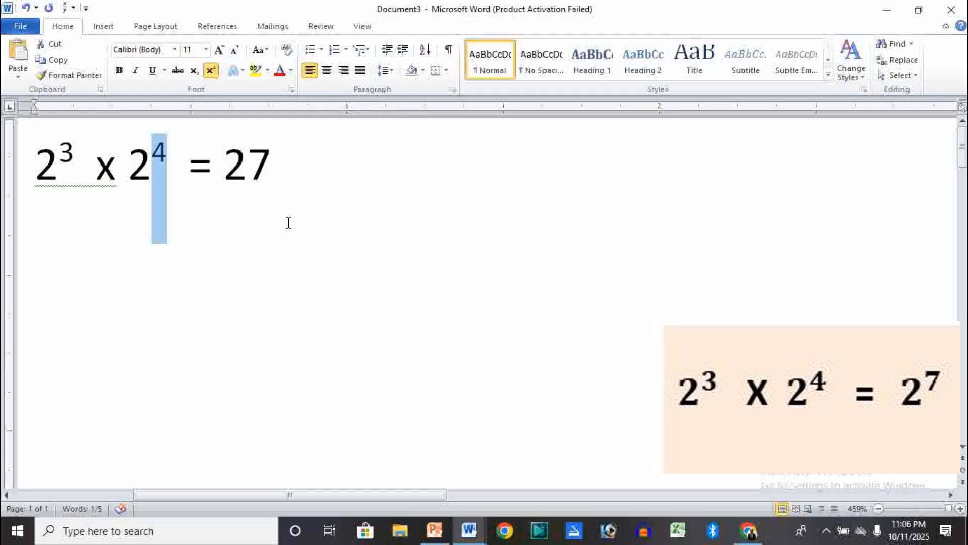
# Step: Format the 7 in 27 as superscript so it becomes the exponent of the result
pyautogui.click(247, 167)
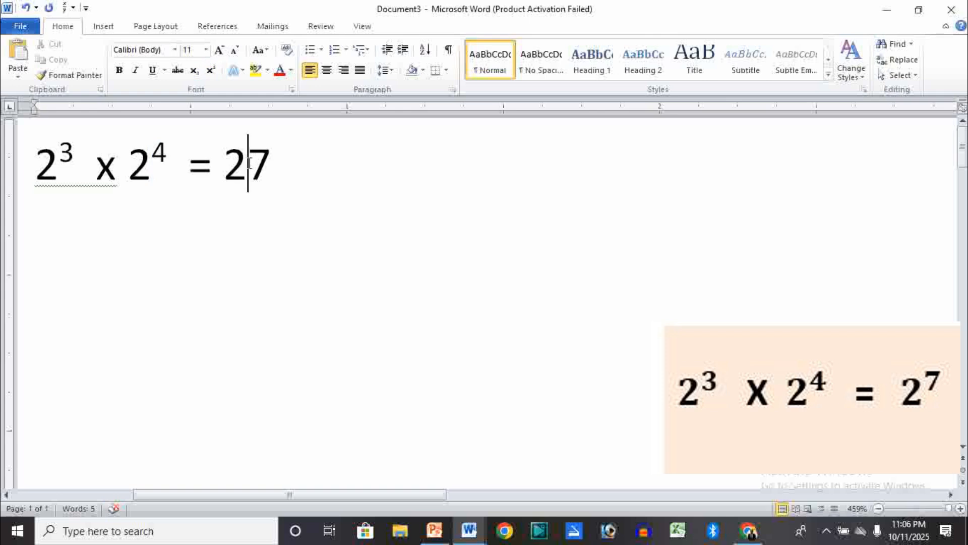
pyautogui.moveTo(249, 162); pyautogui.dragTo(286, 163)
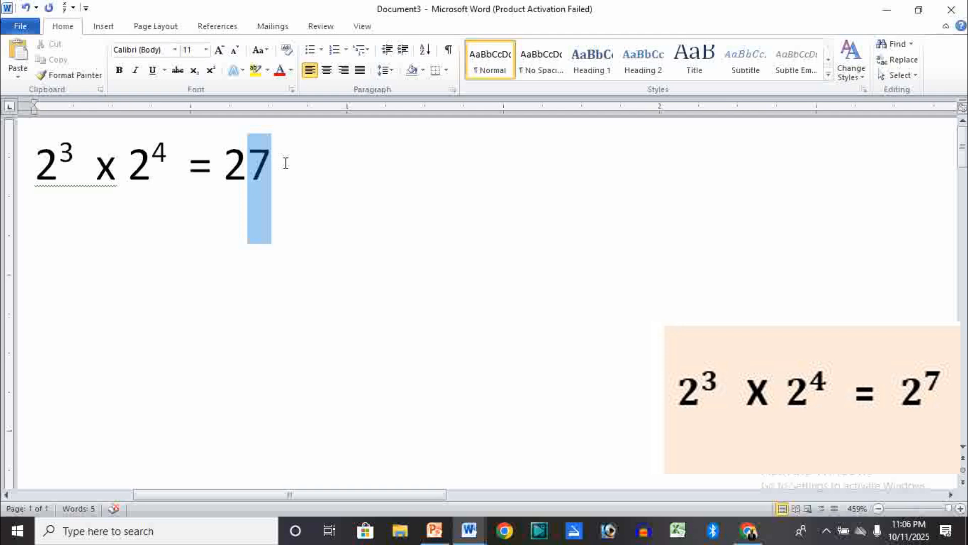
pyautogui.moveTo(286, 163); pyautogui.dragTo(285, 163)
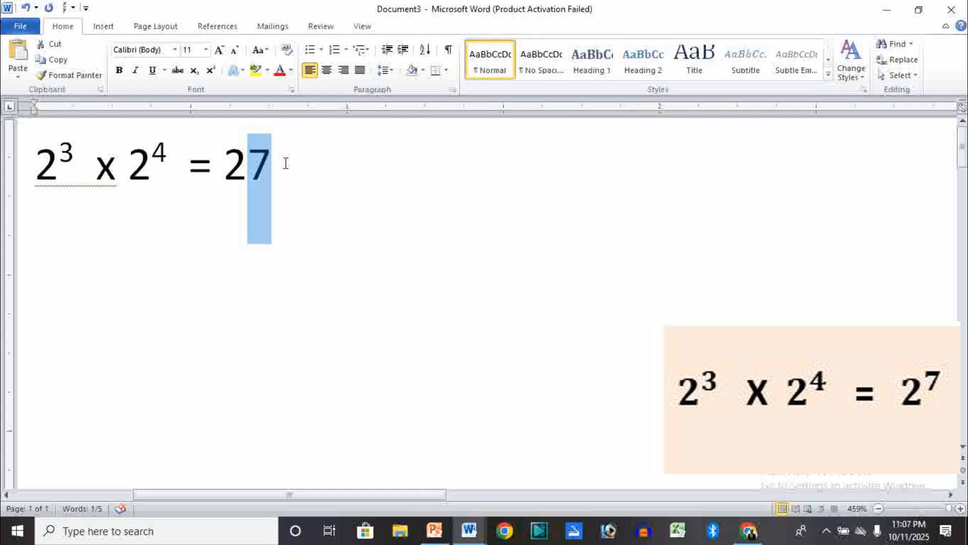
pyautogui.hotkey('ctrl', 'd')
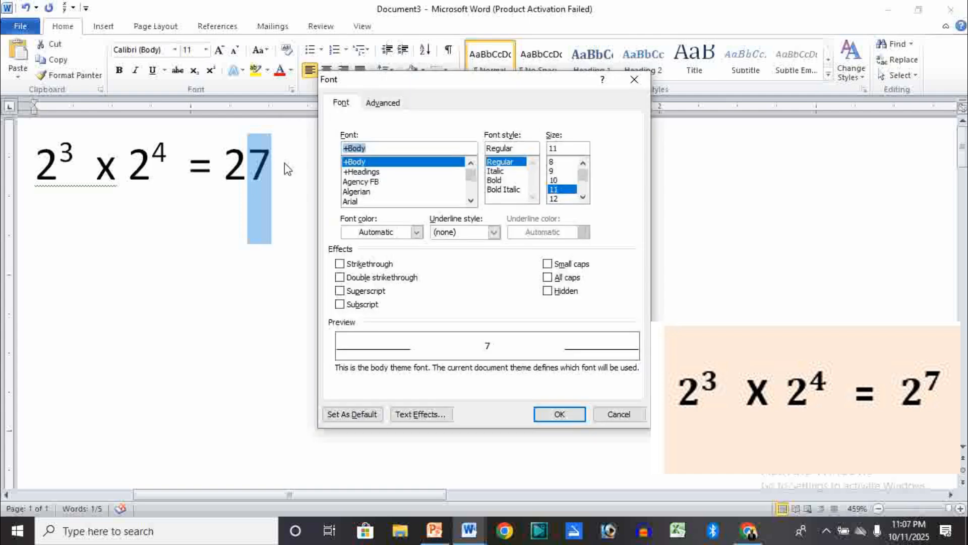
pyautogui.click(340, 291)
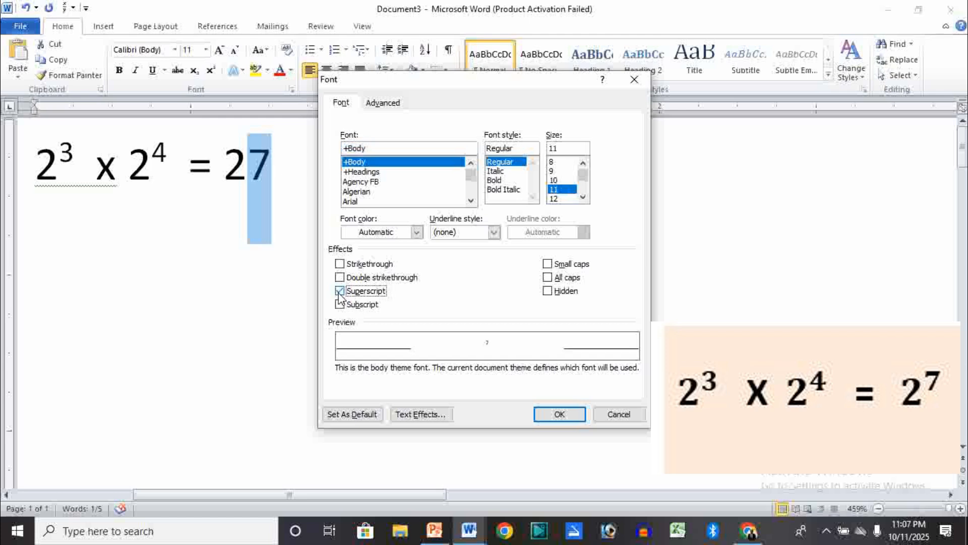
pyautogui.click(560, 414)
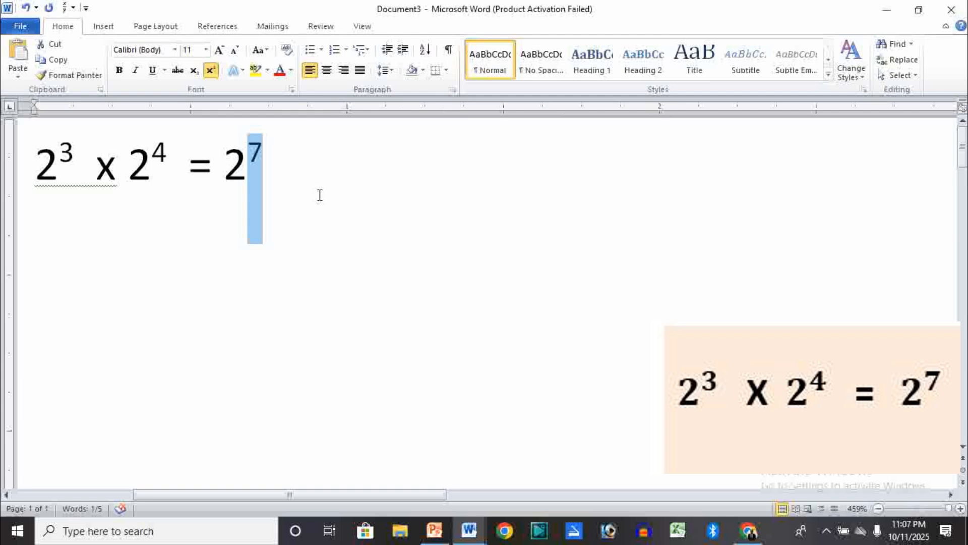
pyautogui.click(318, 193)
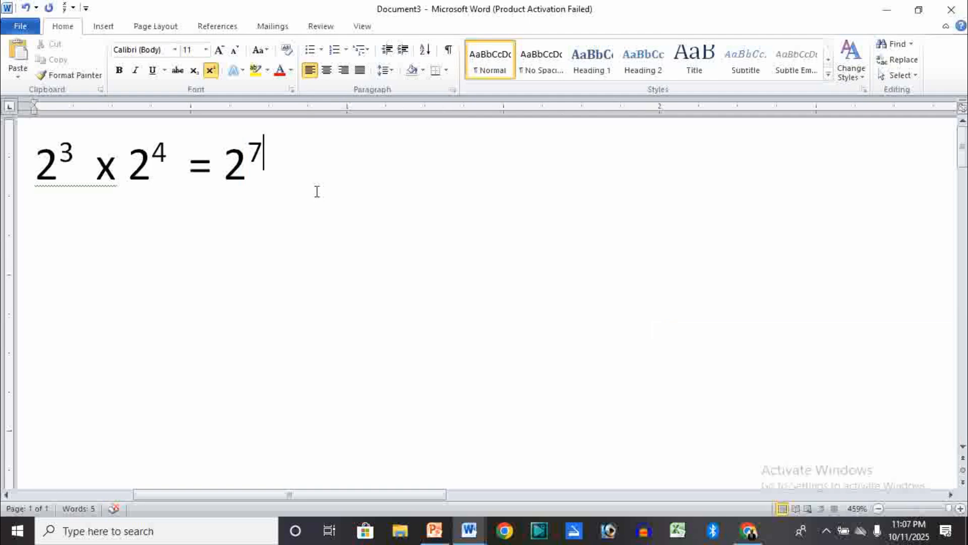
# Step: Try entering "f" on a new line and "gmk" after the exponent 7, deleting the latter together with the 7
pyautogui.press('Return')
pyautogui.write('f')
pyautogui.click(270, 159)
pyautogui.write('gmk')
pyautogui.press('BackSpace')
pyautogui.press('BackSpace')
pyautogui.press('BackSpace')
pyautogui.press('BackSpace')
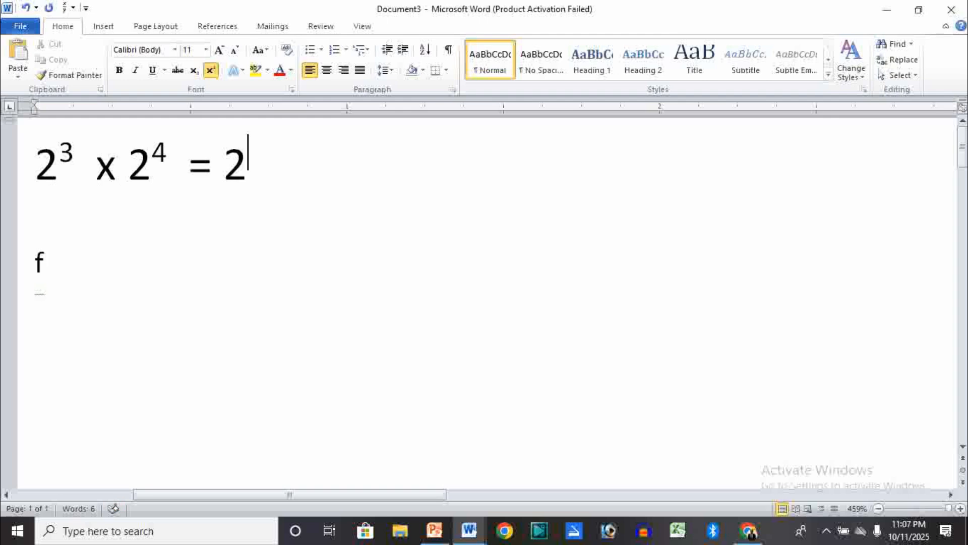
# Step: Re-enter the exponent 7 at the end of the equation, try the sample text "hhhjjj" after it, and delete that sample text
pyautogui.write('7 hhhjjj')
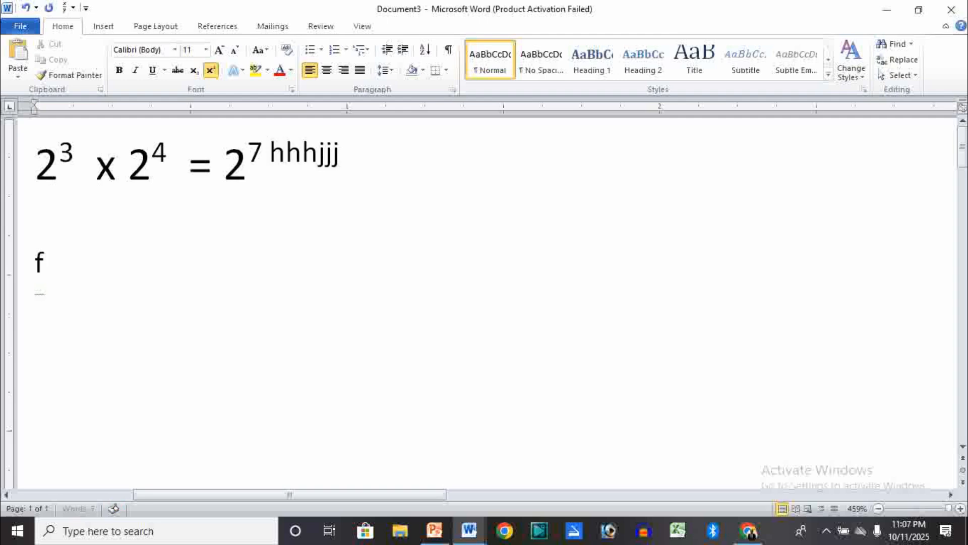
pyautogui.press('BackSpace')
pyautogui.press('BackSpace')
pyautogui.press('BackSpace')
pyautogui.press('BackSpace')
pyautogui.press('BackSpace')
pyautogui.press('BackSpace')
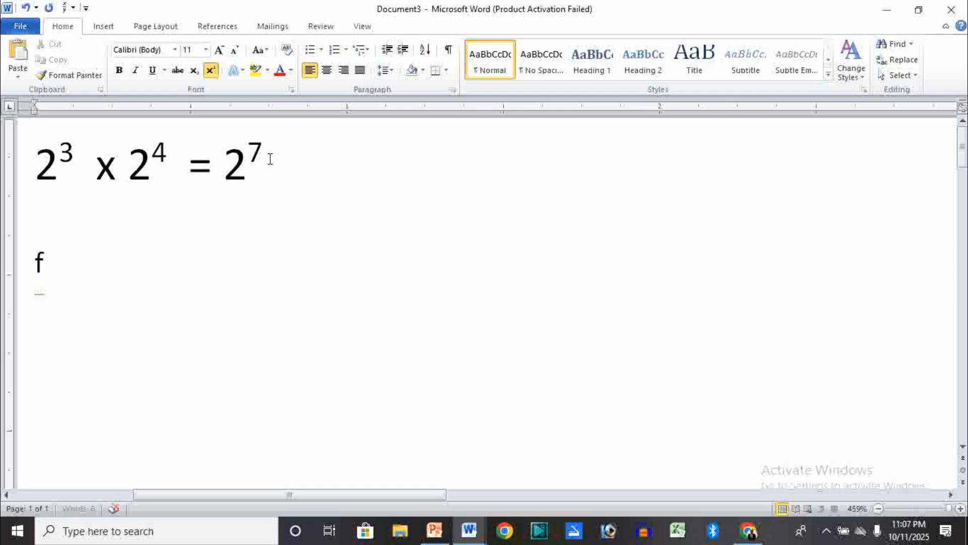
# Step: Turn off superscript after the exponent 7, enter the sample text "ghjklljhhkj" there, and start a new line
pyautogui.hotkey('ctrl', 'd')
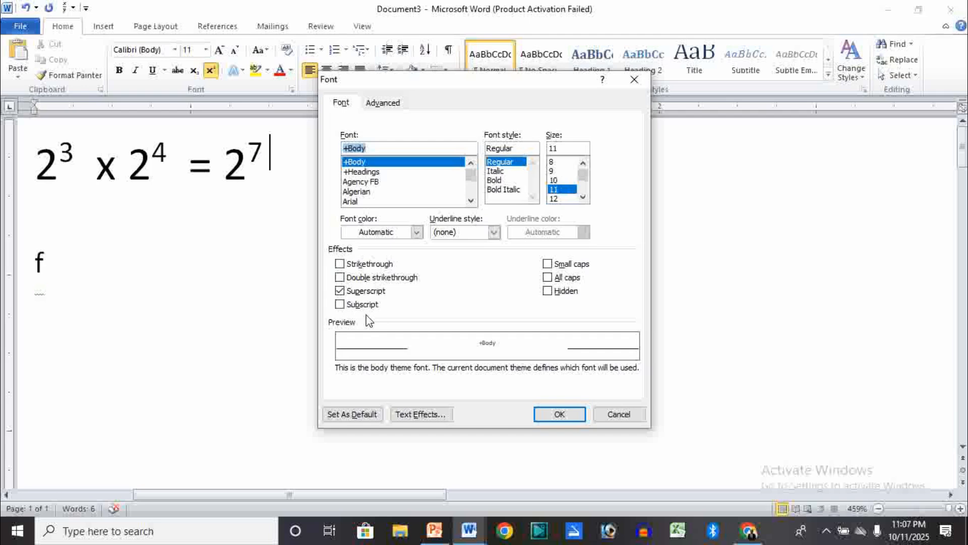
pyautogui.click(340, 291)
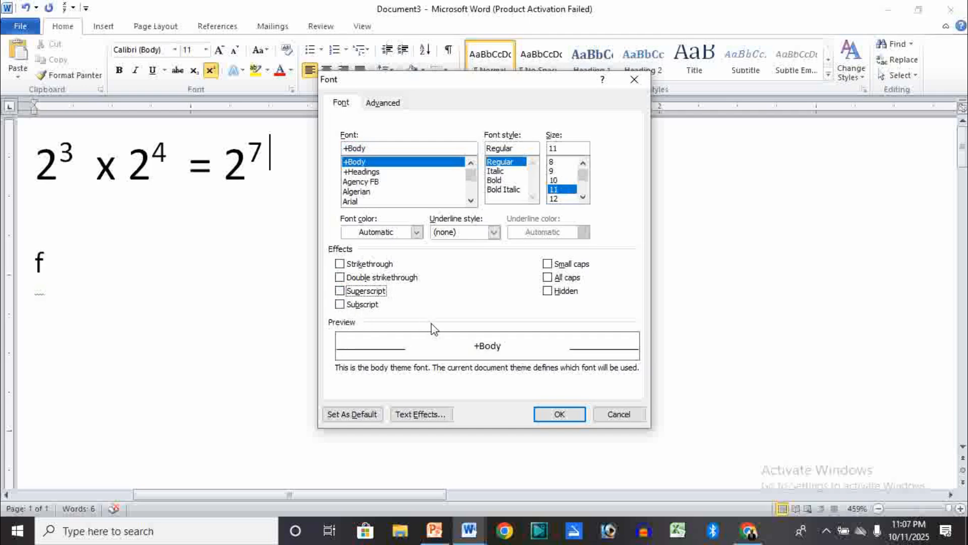
pyautogui.click(560, 415)
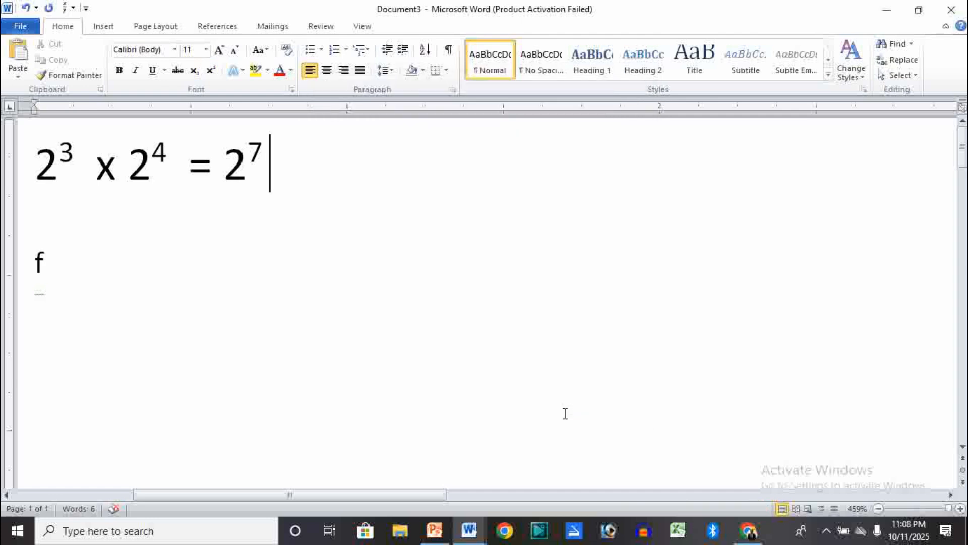
pyautogui.write('ghjklljhhkj')
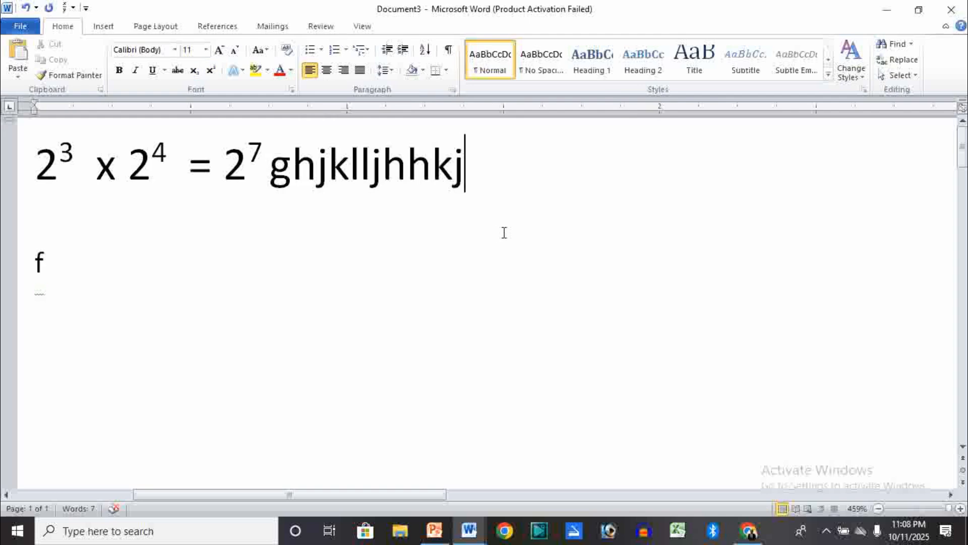
pyautogui.press('Return')
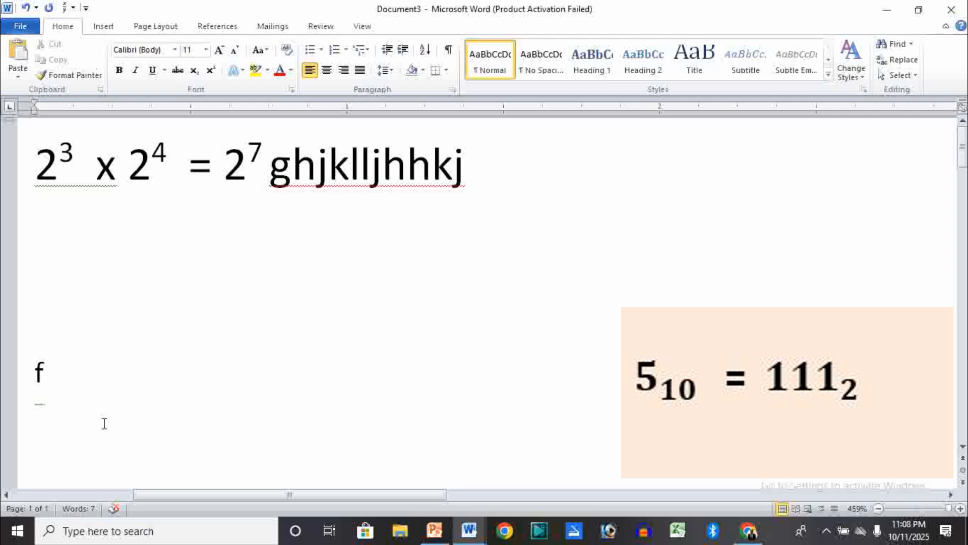
# Step: Remove the stray "f" line and enter "510 = 1112" on the line below the first equation
pyautogui.click(59, 373)
pyautogui.press('BackSpace')
pyautogui.press('BackSpace')
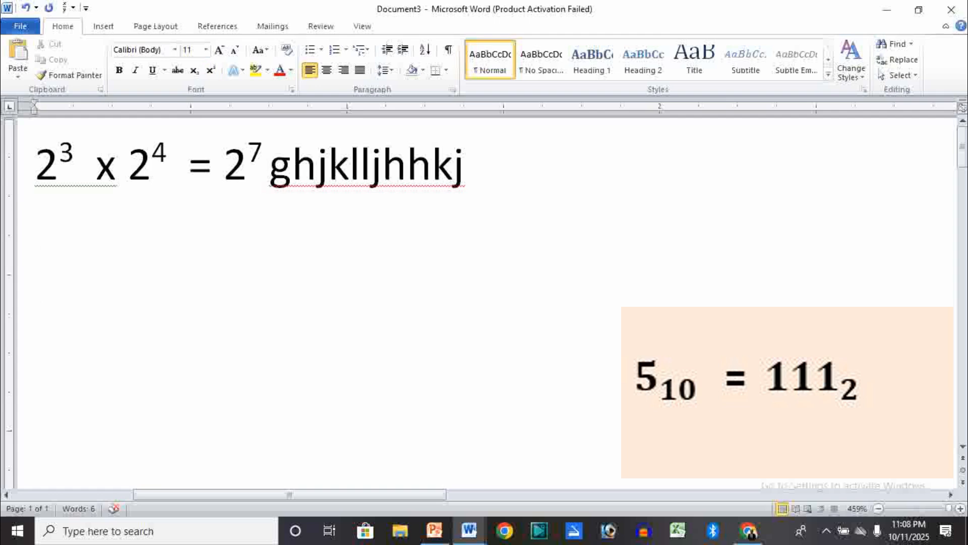
pyautogui.write('510')
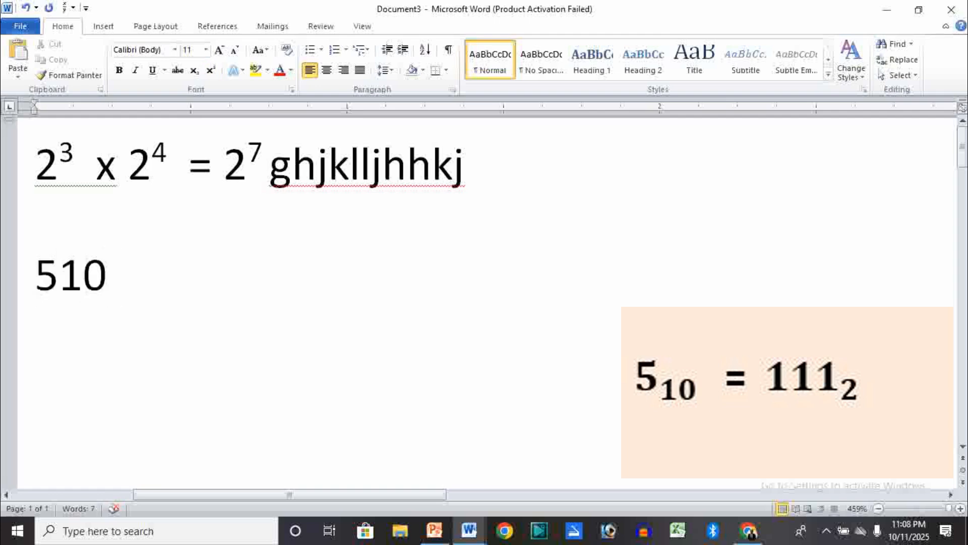
pyautogui.write(' = 1')
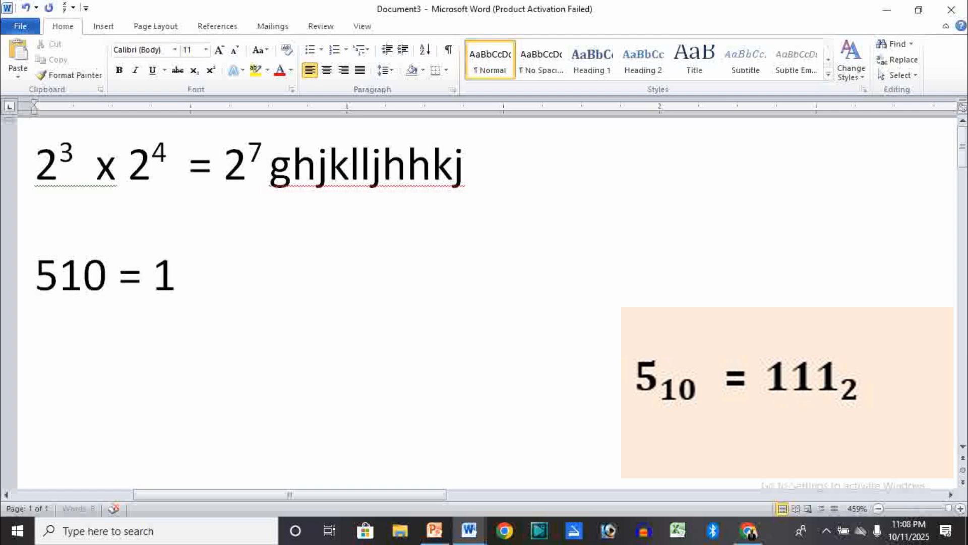
pyautogui.write('112')
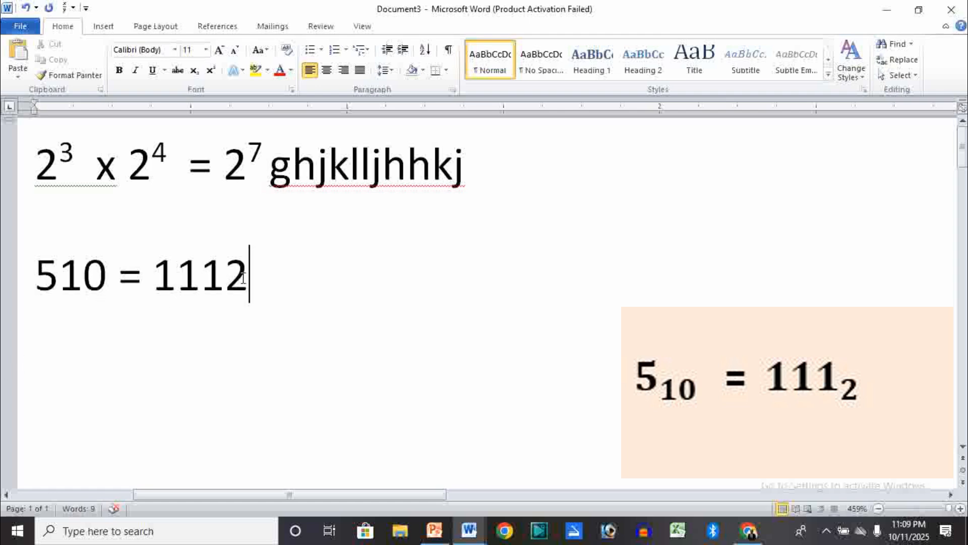
# Step: Format the 10 after the 5 in "510 = 1112" as subscript
pyautogui.click(61, 277)
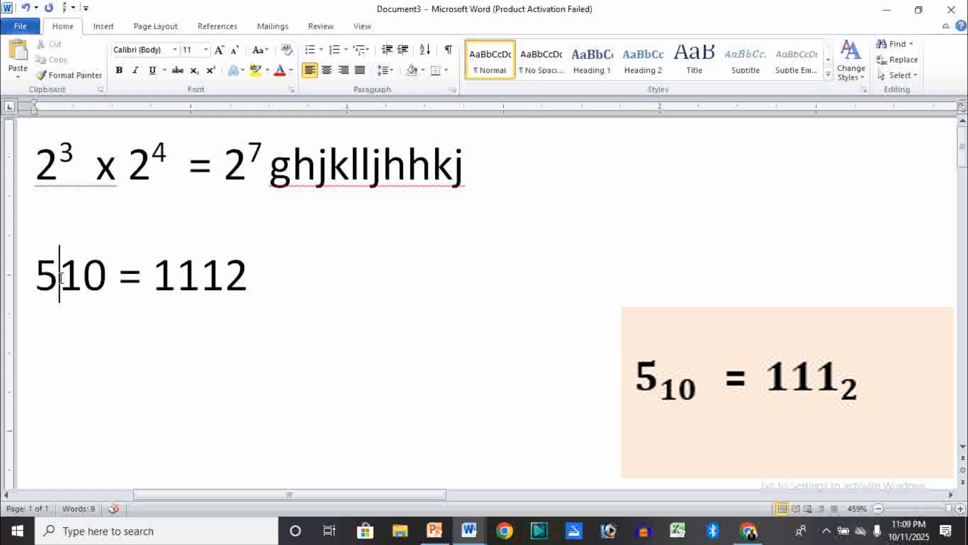
pyautogui.hotkey('shift', 'Right')
pyautogui.hotkey('shift', 'Right')
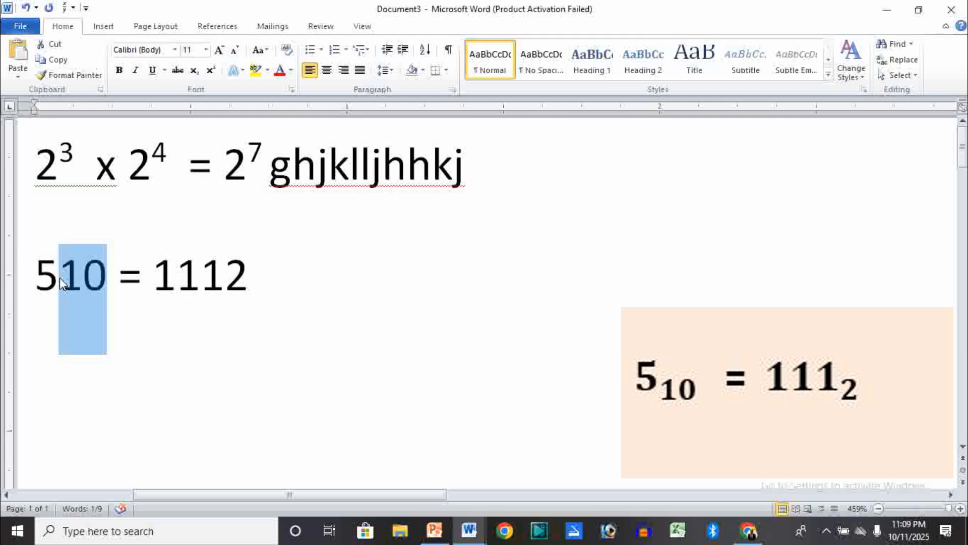
pyautogui.hotkey('ctrl', 'd')
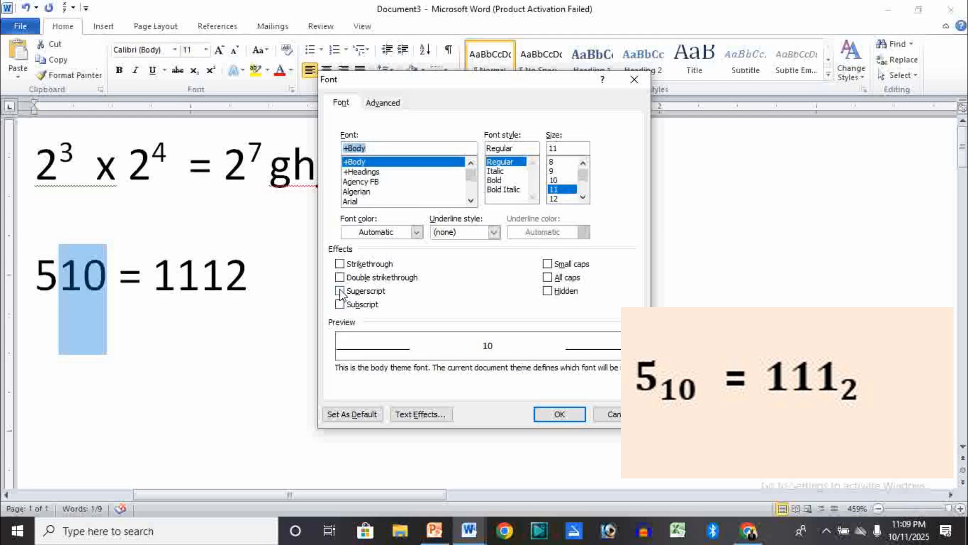
pyautogui.click(340, 305)
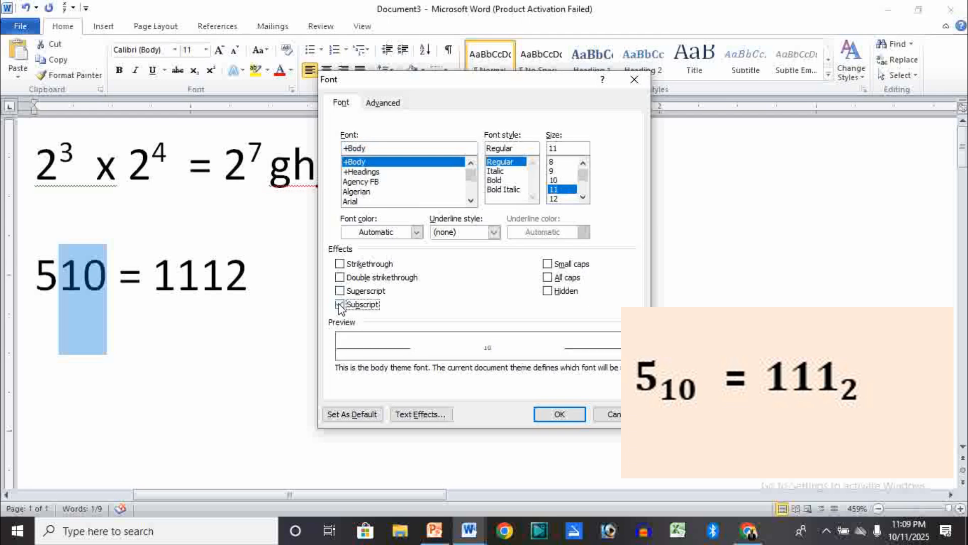
pyautogui.click(560, 414)
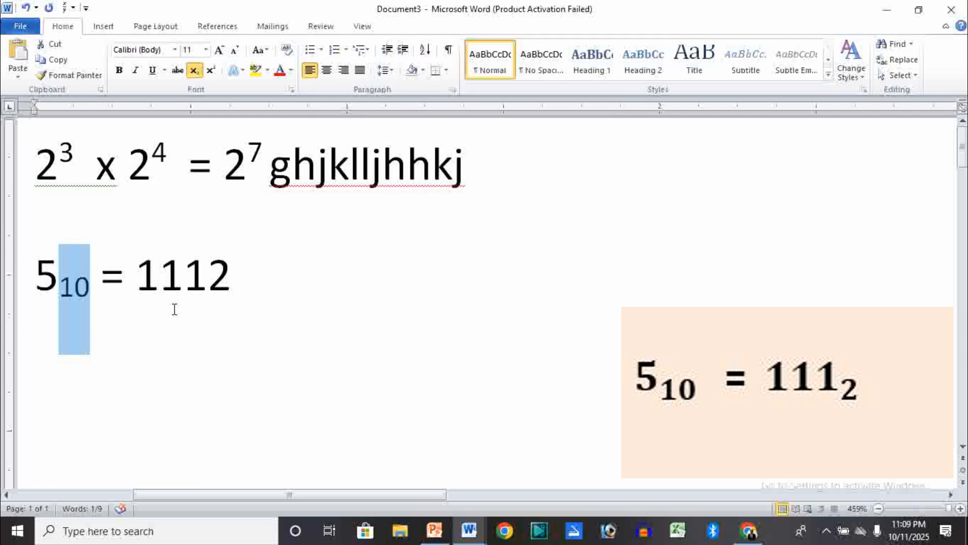
# Step: Format the final 2 after 111 in the second equation as subscript
pyautogui.click(208, 289)
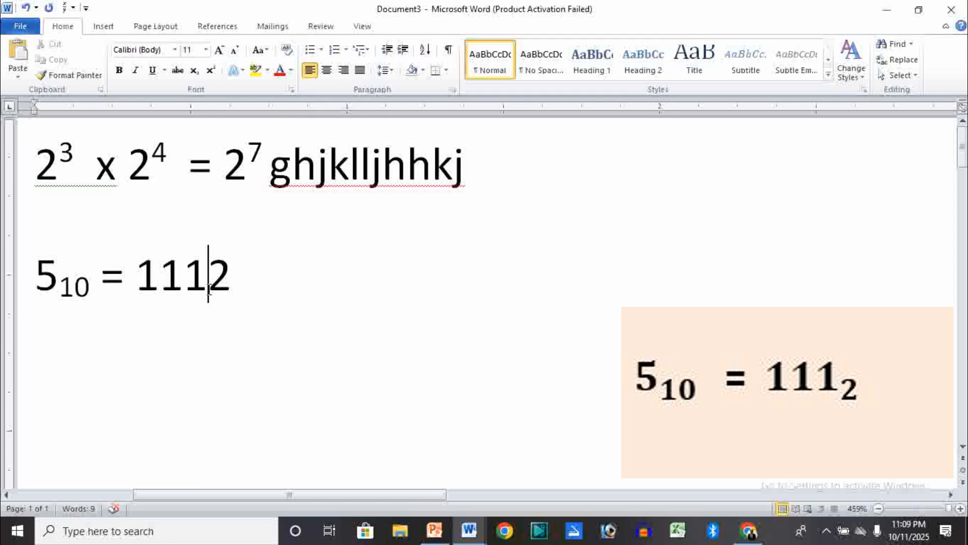
pyautogui.hotkey('shift', 'Right')
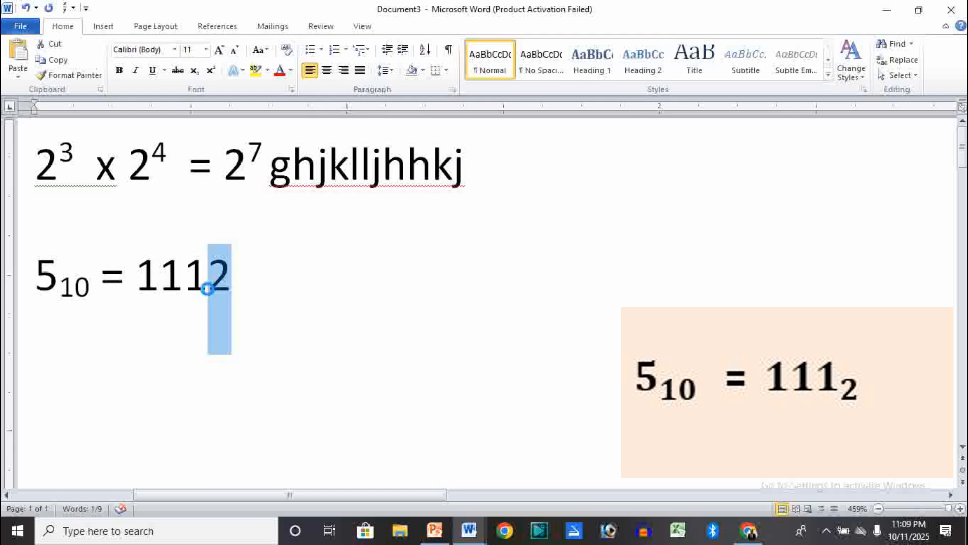
pyautogui.hotkey('ctrl', 'd')
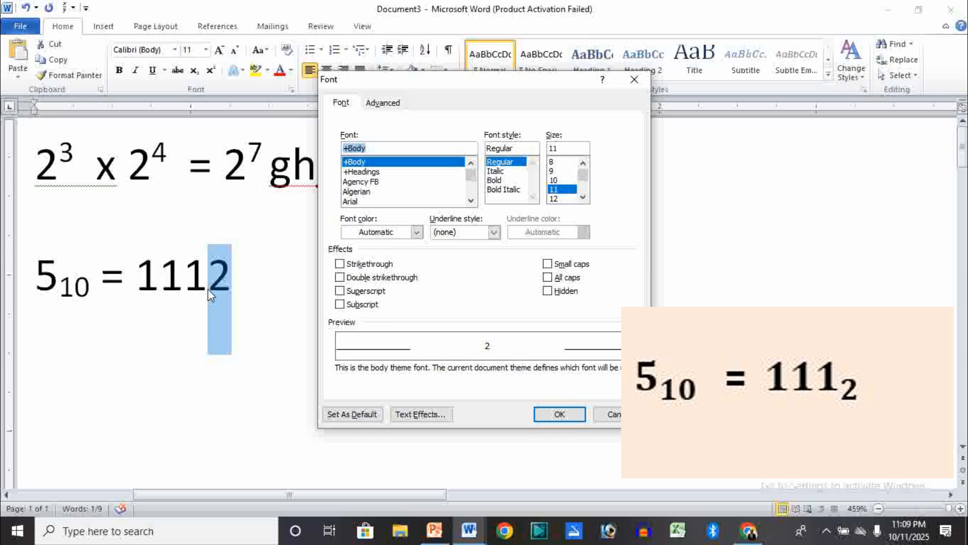
pyautogui.click(340, 305)
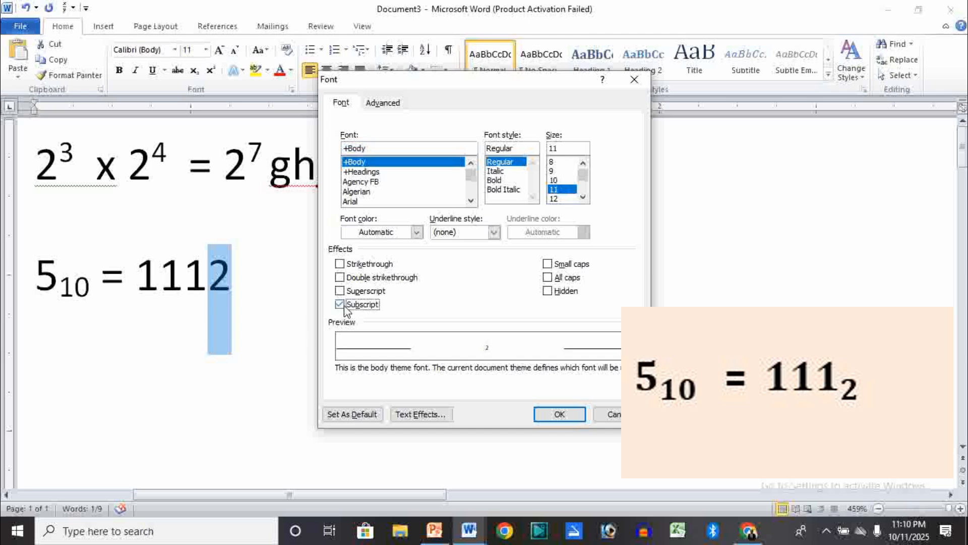
pyautogui.click(560, 414)
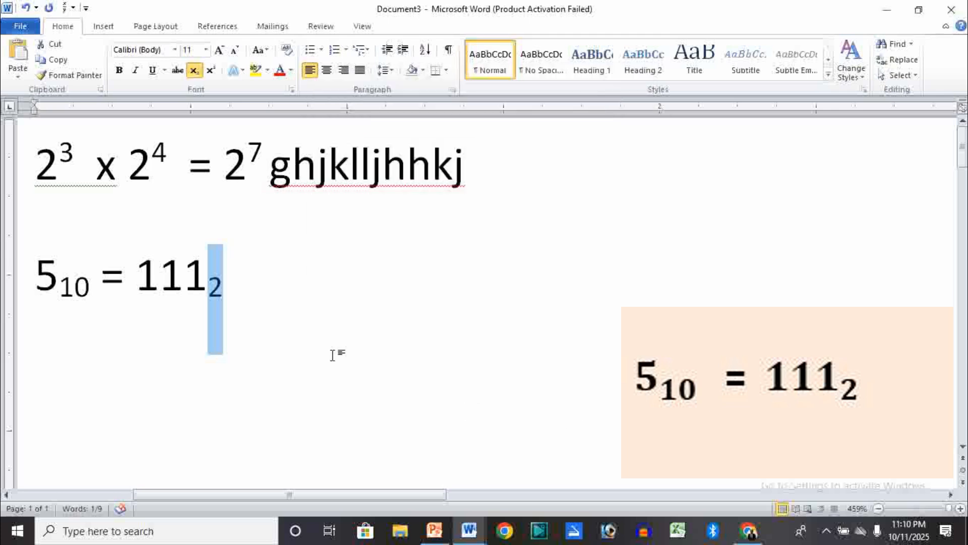
# Step: Add a space and the subscript sample text "tjkbdbffhfd" at the end of the second equation
pyautogui.click(261, 283)
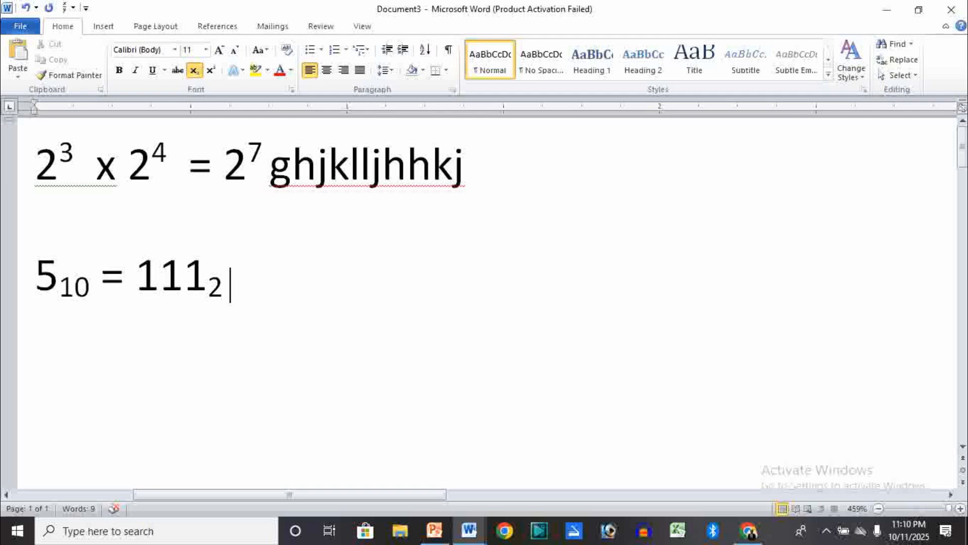
pyautogui.write('tjkb')
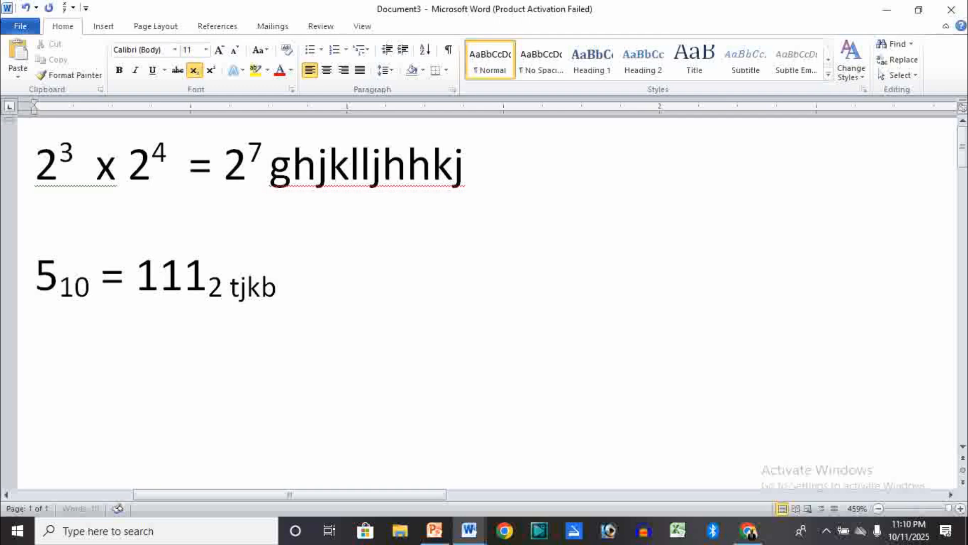
pyautogui.write('dbffhfd')
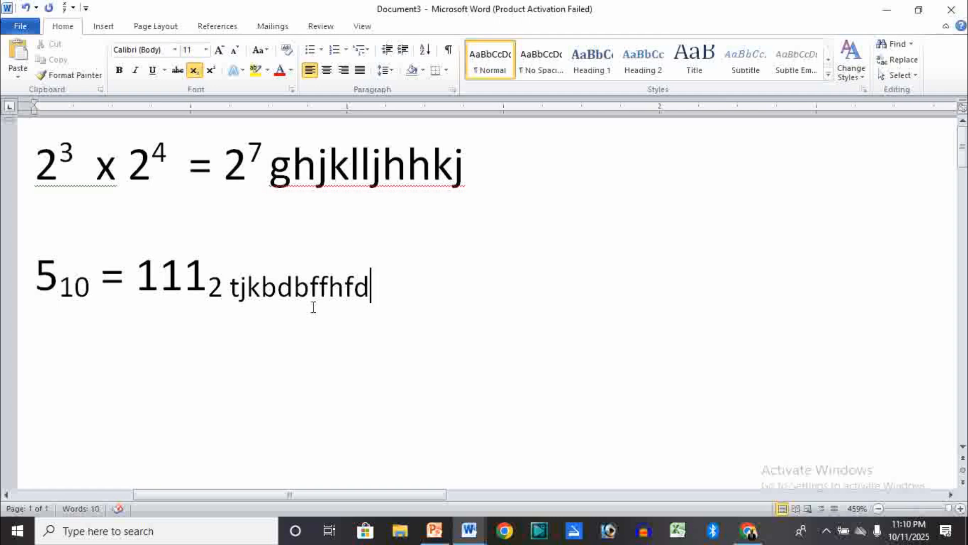
# Step: Turn off subscript at the end of the second equation's line and enter the sample text "hhhhjkkjf" there
pyautogui.hotkey('ctrl', 'd')
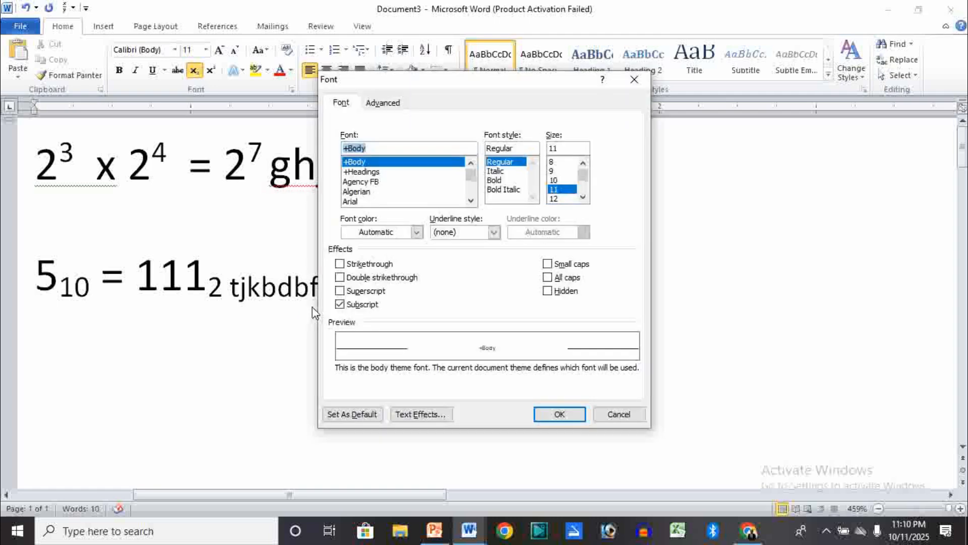
pyautogui.click(339, 305)
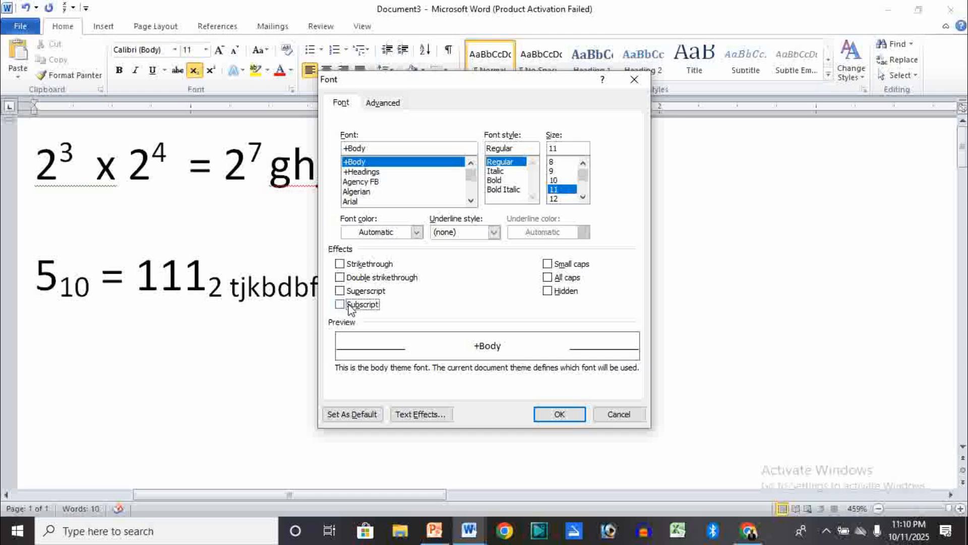
pyautogui.click(560, 414)
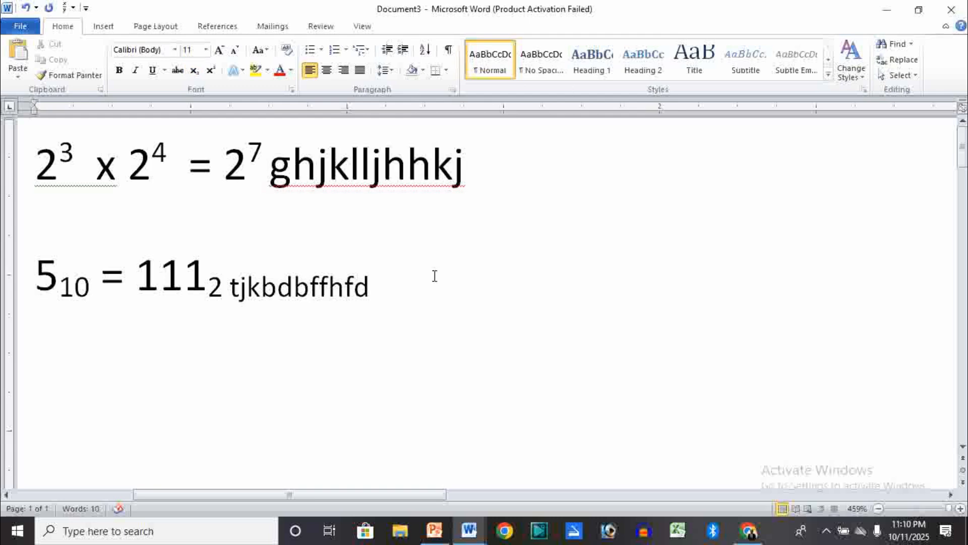
pyautogui.write('hhhhjkkjf')
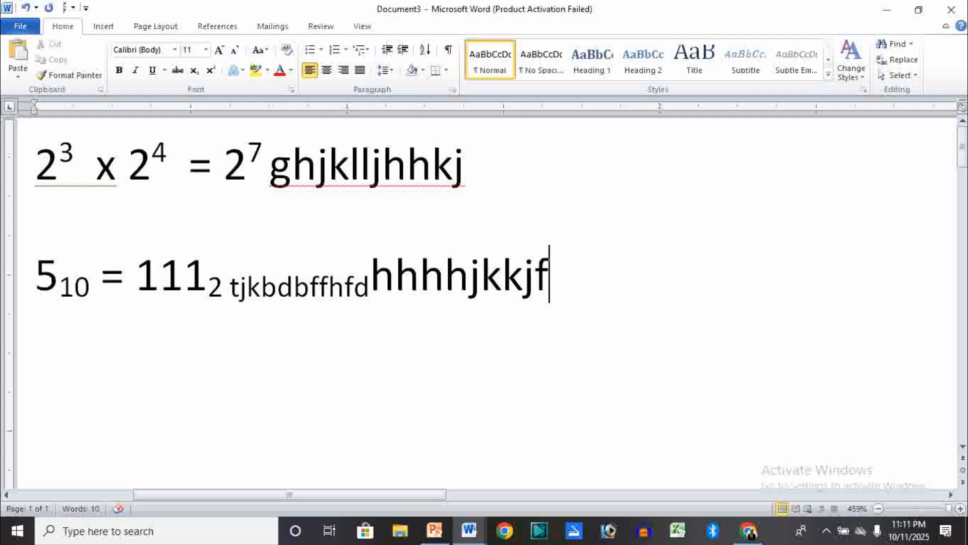
# Step: Enter "N5" on a new line and apply double strikethrough to its N to form the naira sign
pyautogui.press('Return')
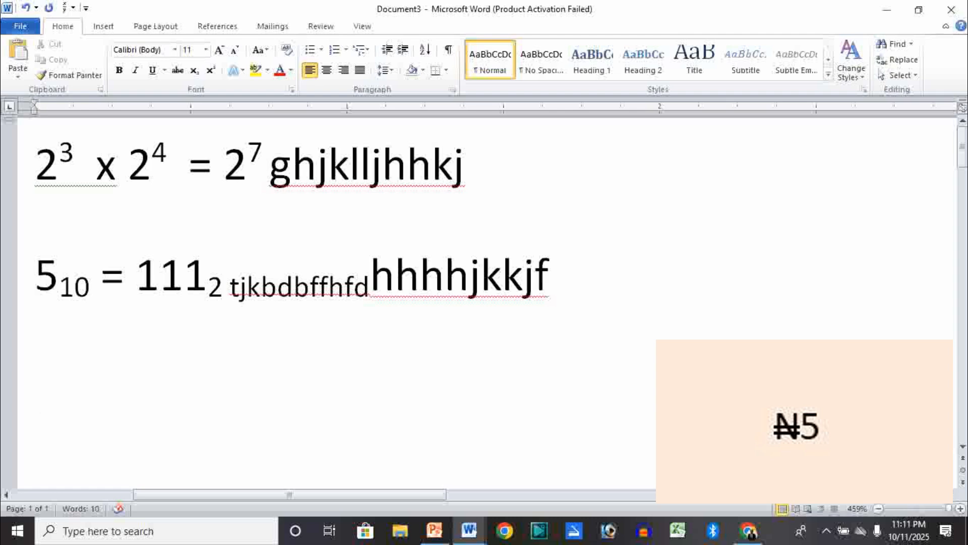
pyautogui.write('N')
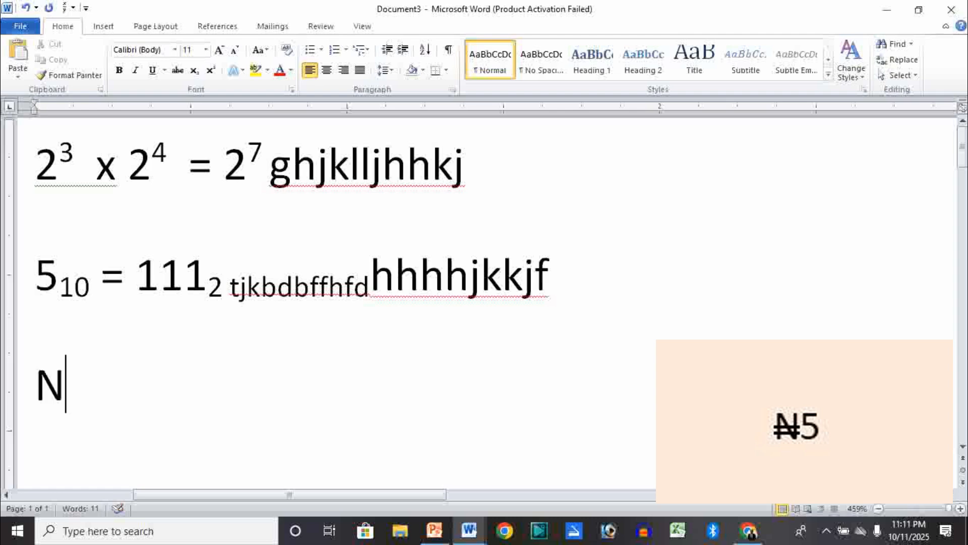
pyautogui.write('5')
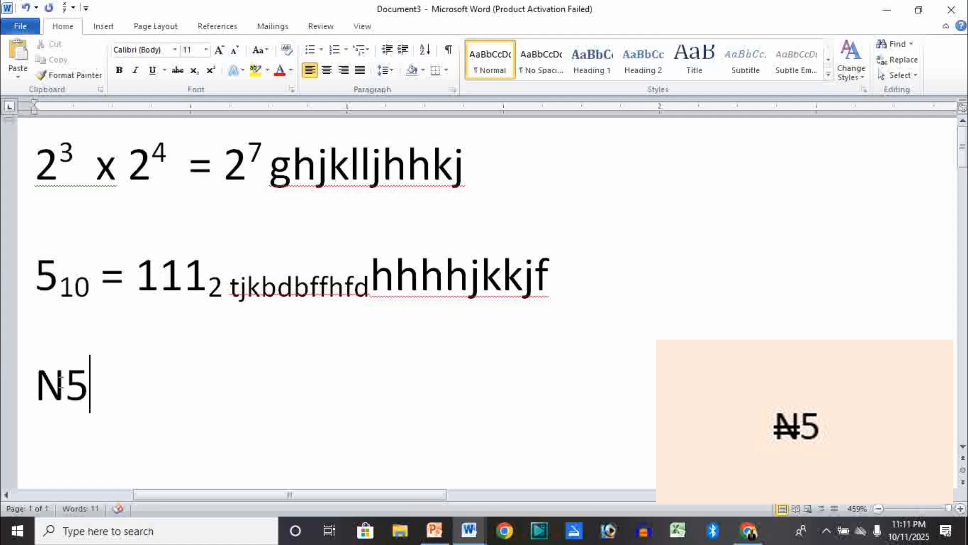
pyautogui.moveTo(65, 382); pyautogui.dragTo(32, 382)
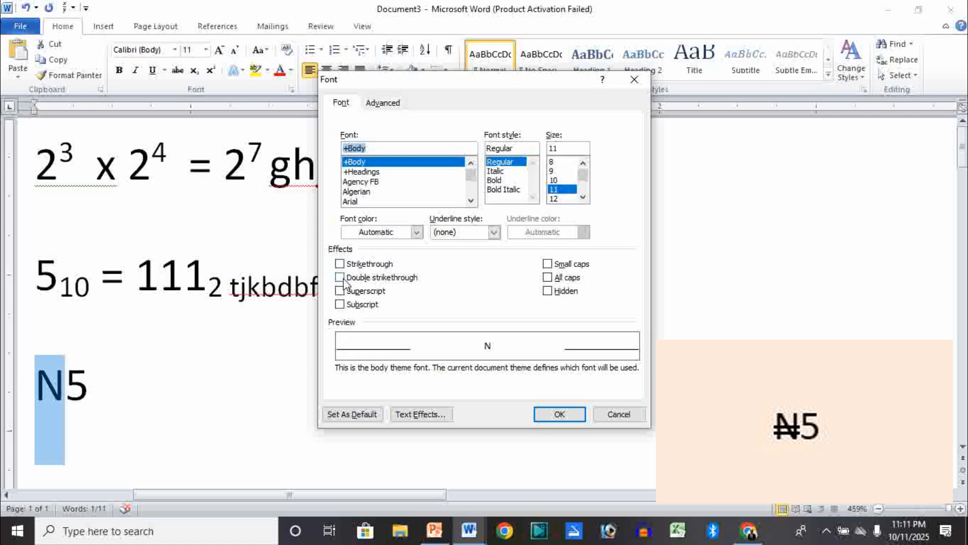
pyautogui.click(339, 278)
pyautogui.click(566, 418)
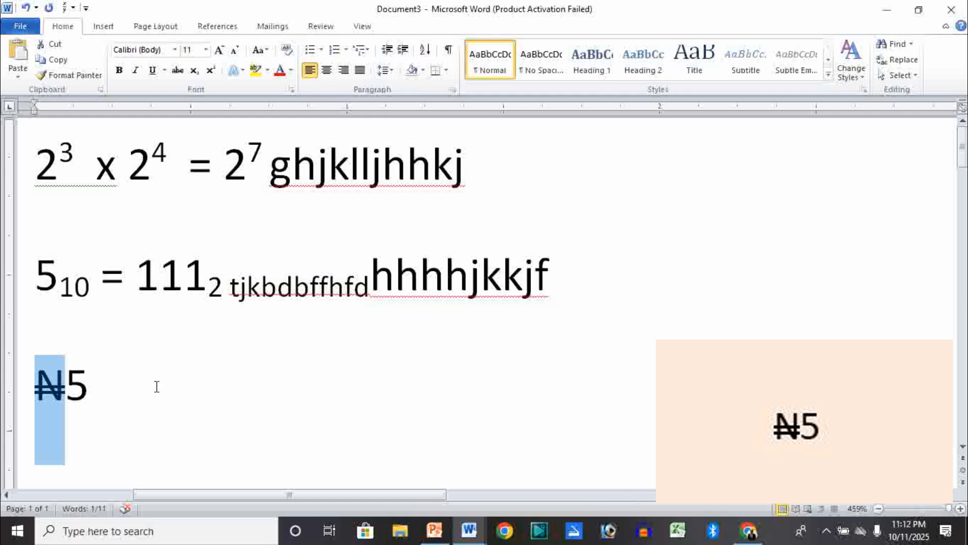
pyautogui.click(137, 388)
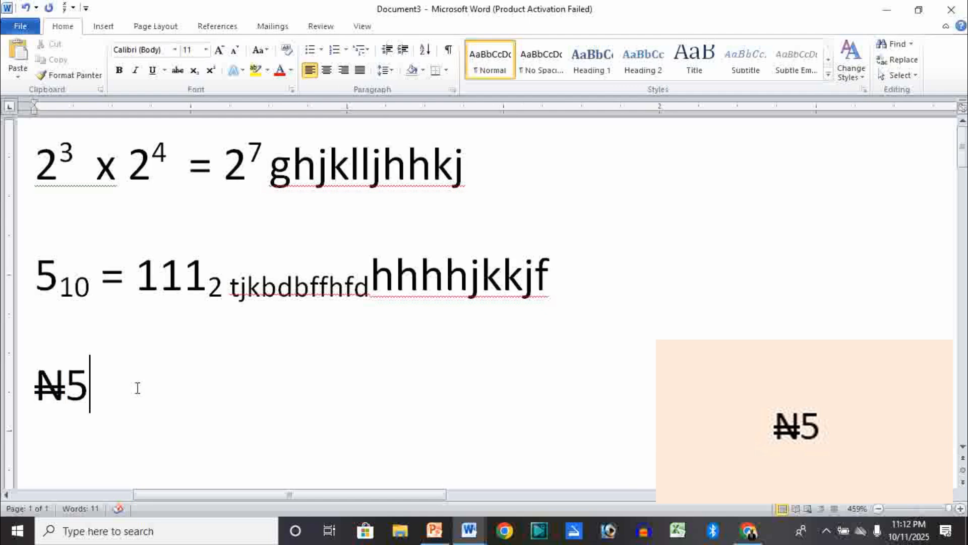
# Step: Enter "N22 x N22" on a new line below the naira amount, with two spaces around the x
pyautogui.press('Return')
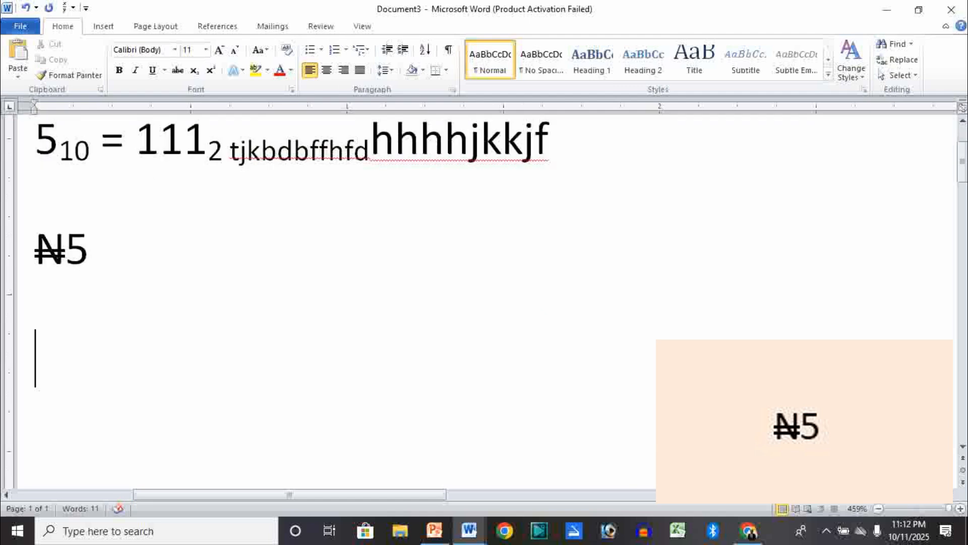
pyautogui.scroll(-4, 487, 302)
pyautogui.scroll(3, 486, 301)
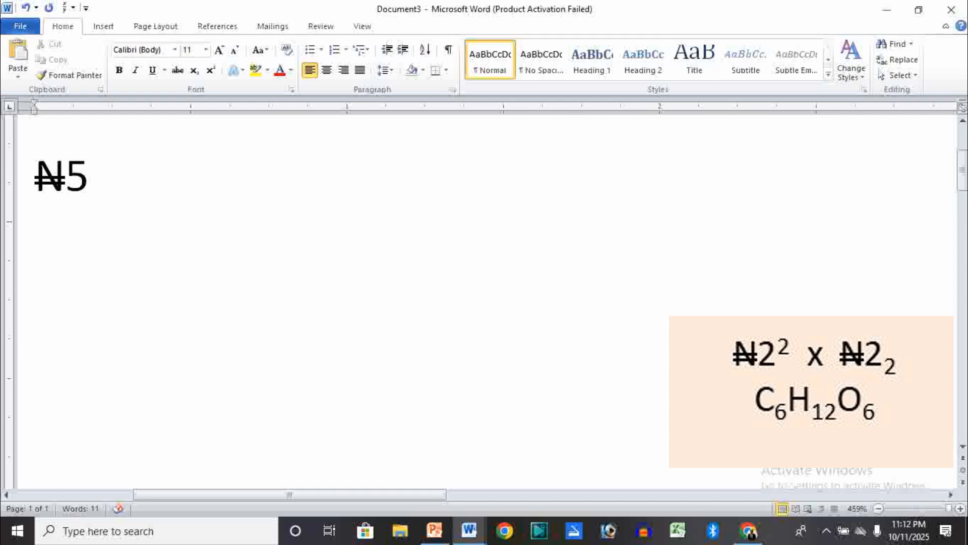
pyautogui.write('N')
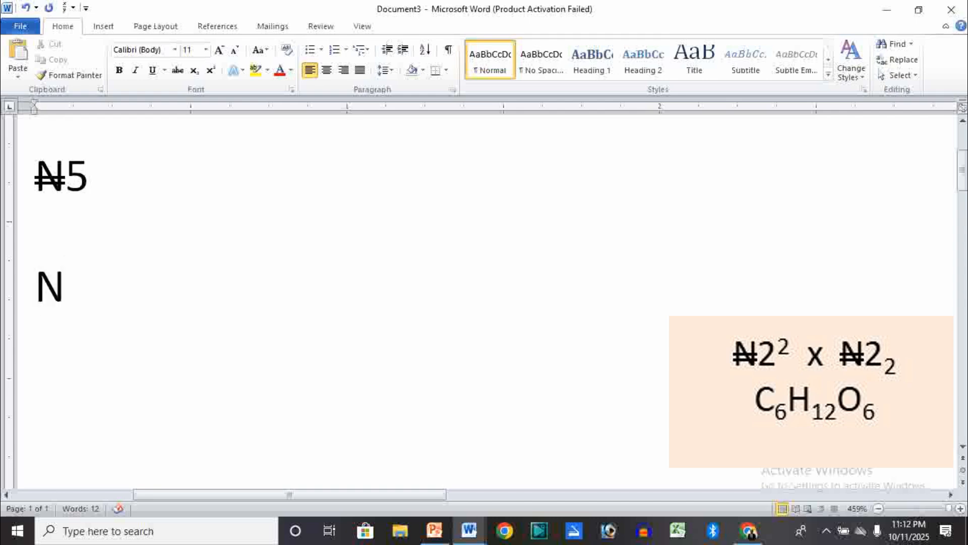
pyautogui.write('22')
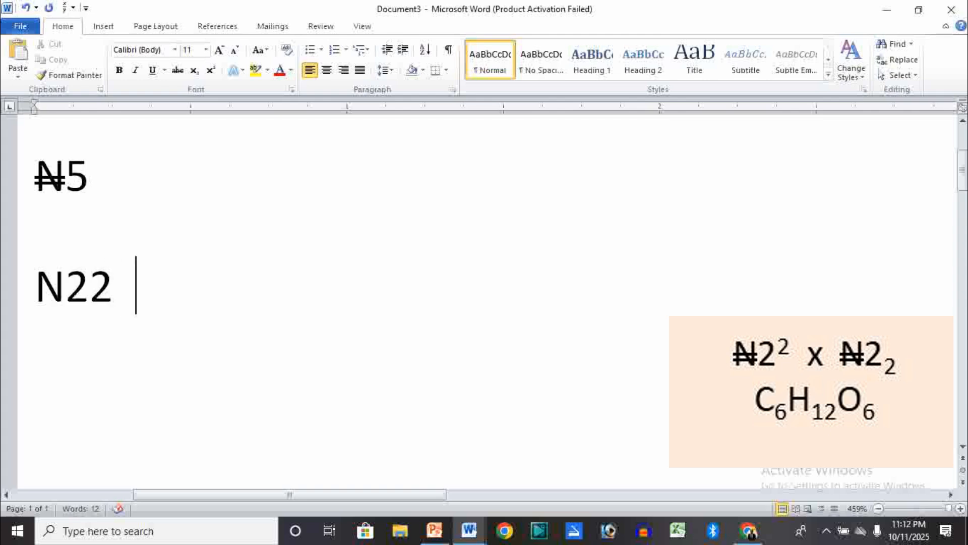
pyautogui.write(' x')
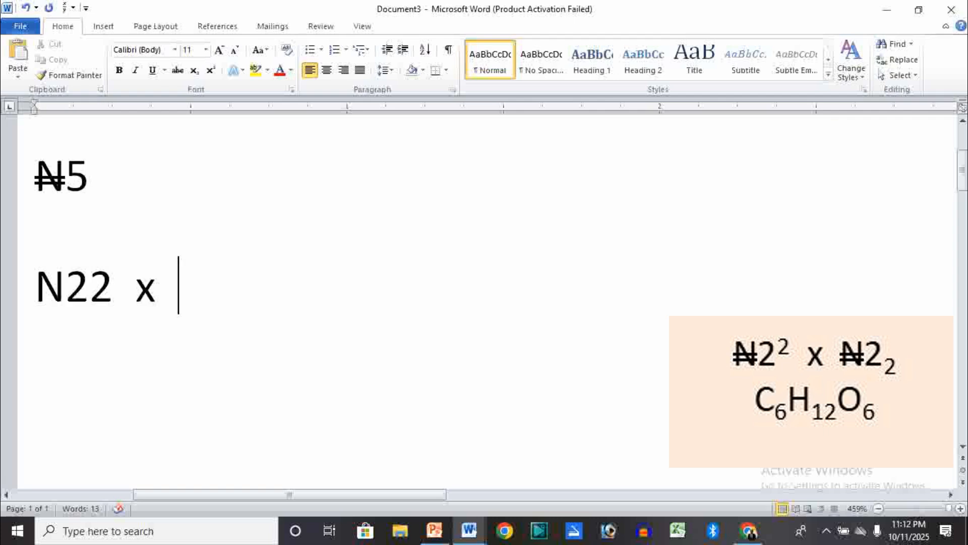
pyautogui.write(' N')
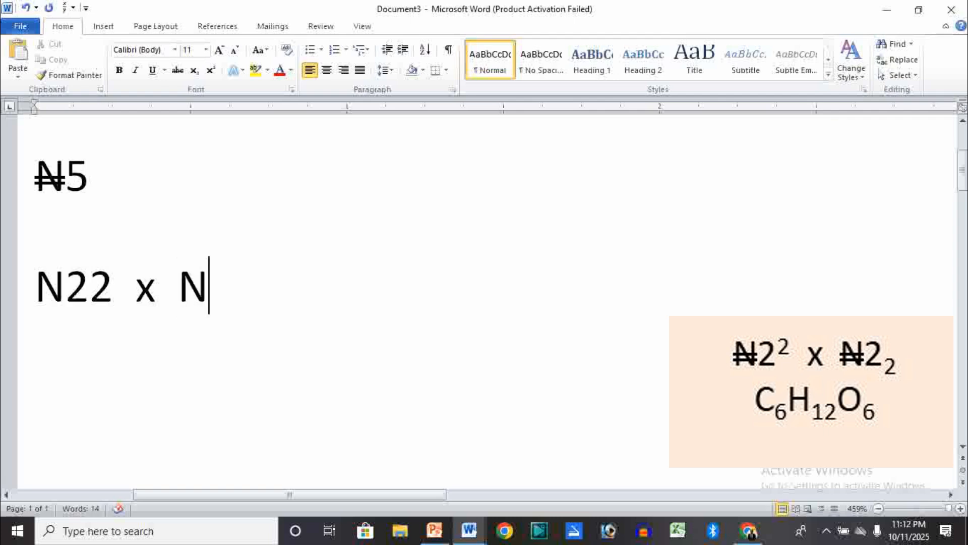
pyautogui.write('22')
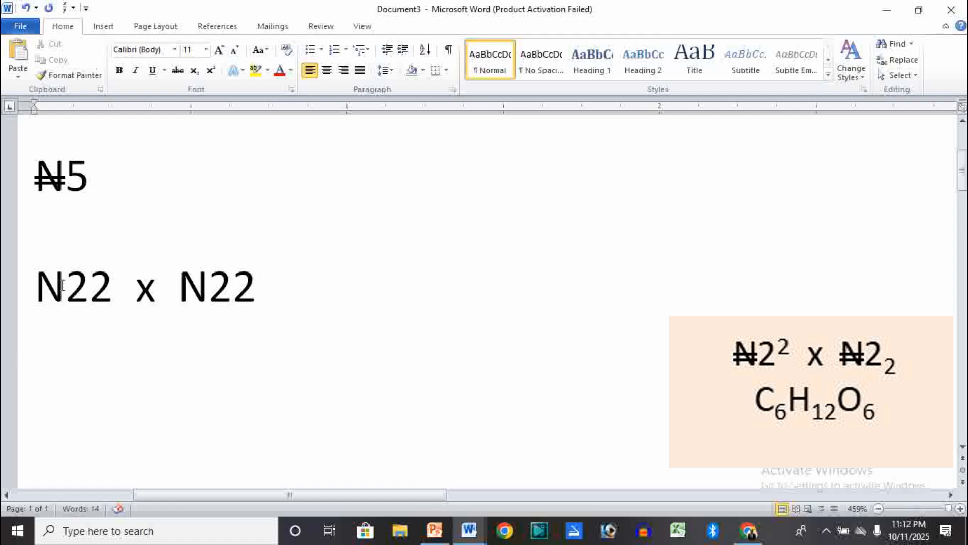
# Step: Apply double strikethrough to the first N of "N22 x N22" and deselect it
pyautogui.moveTo(62, 285); pyautogui.dragTo(18, 297)
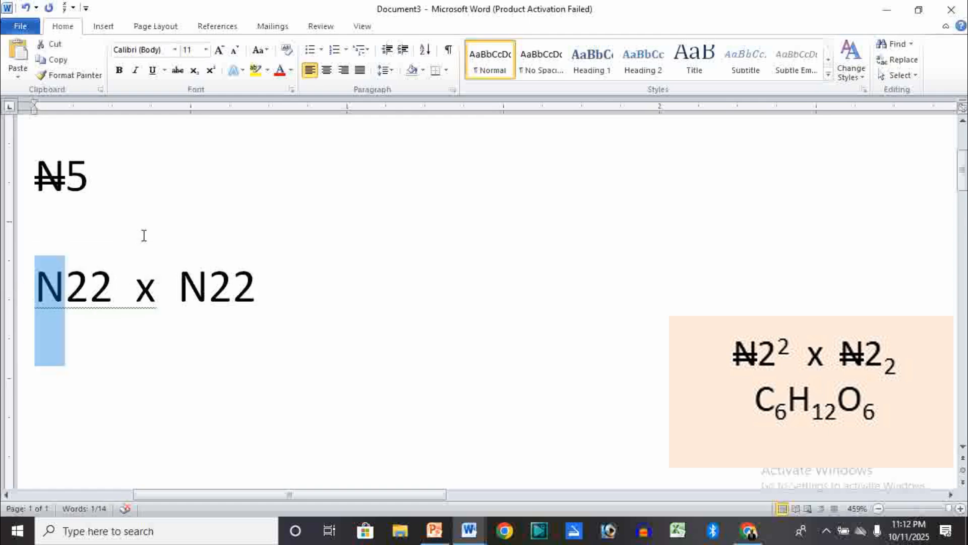
pyautogui.hotkey('ctrl', 'd')
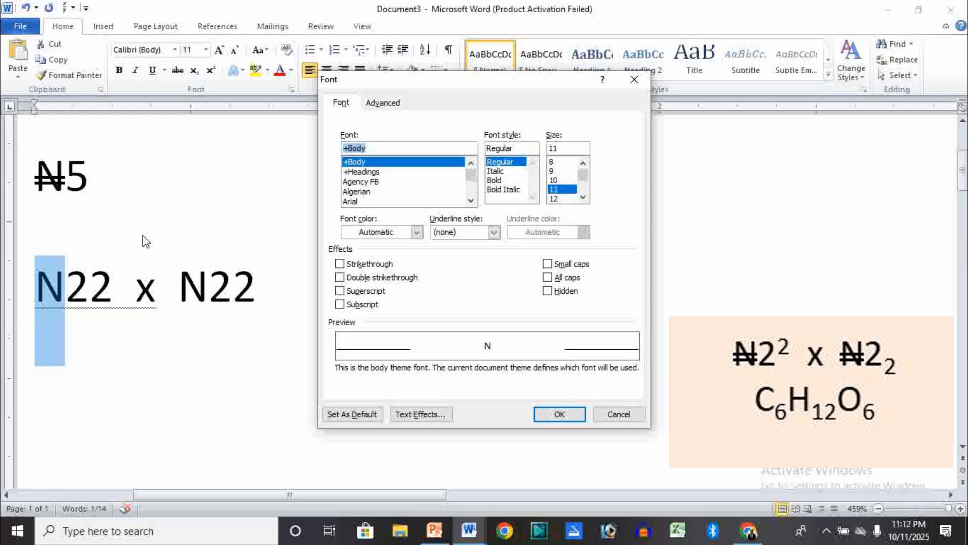
pyautogui.click(339, 278)
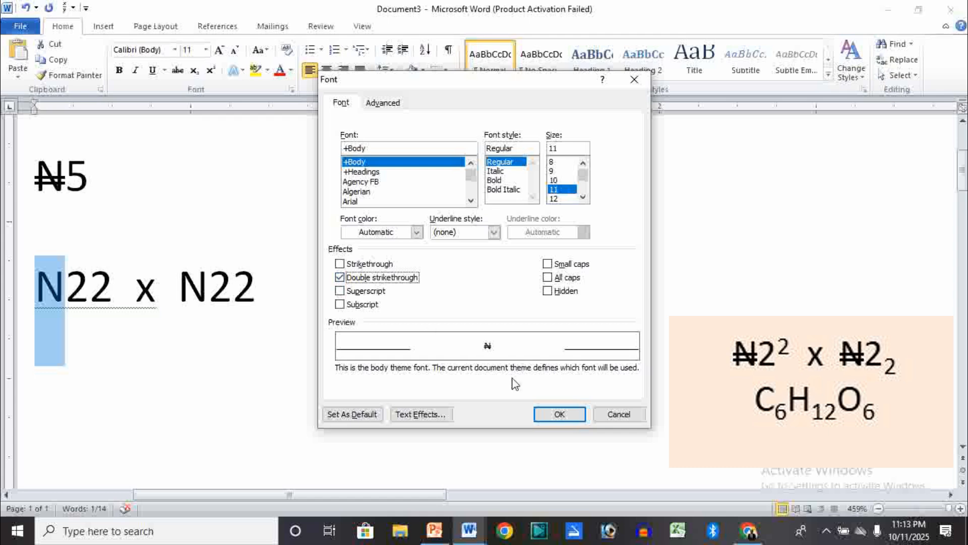
pyautogui.click(559, 414)
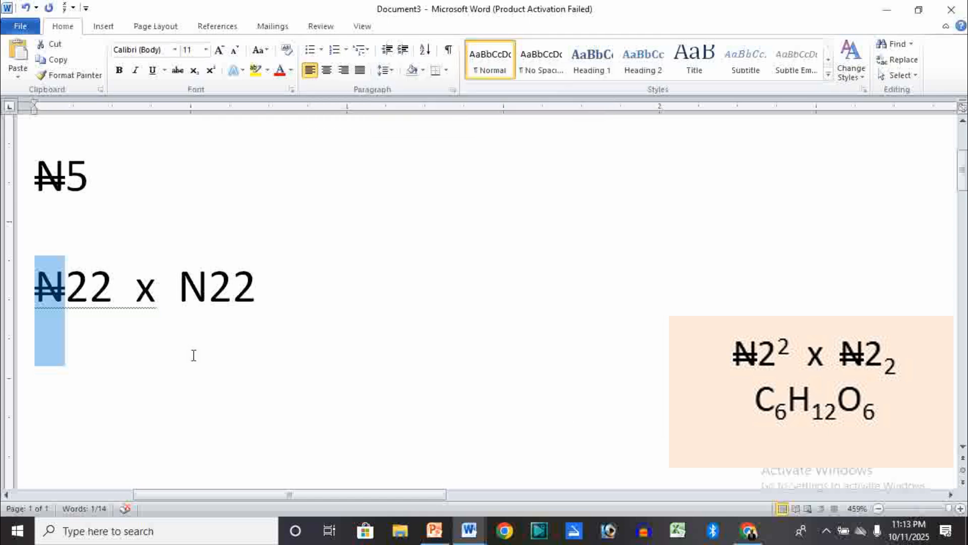
pyautogui.click(114, 347)
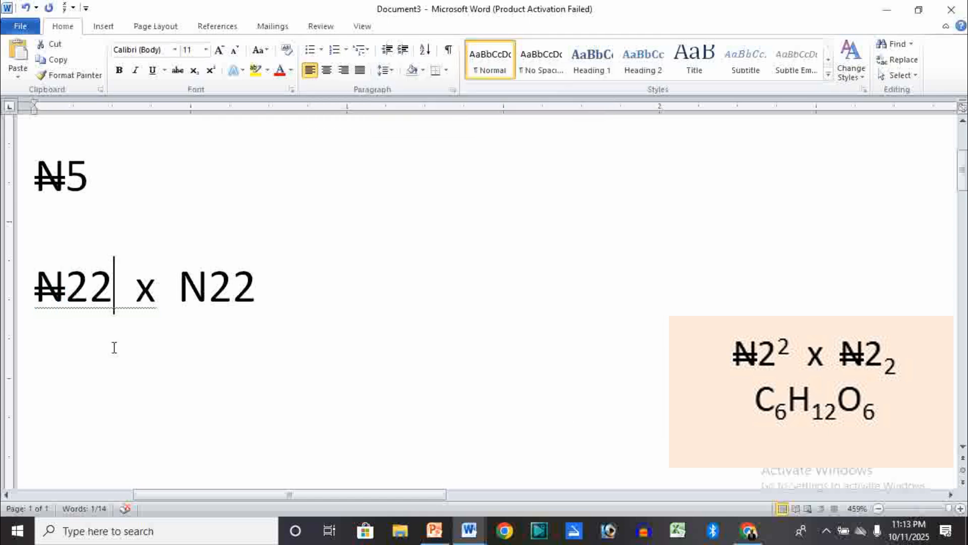
# Step: Make the second 2 of the first naira amount in "N22 x N22" superscript and deselect it
pyautogui.click(94, 297)
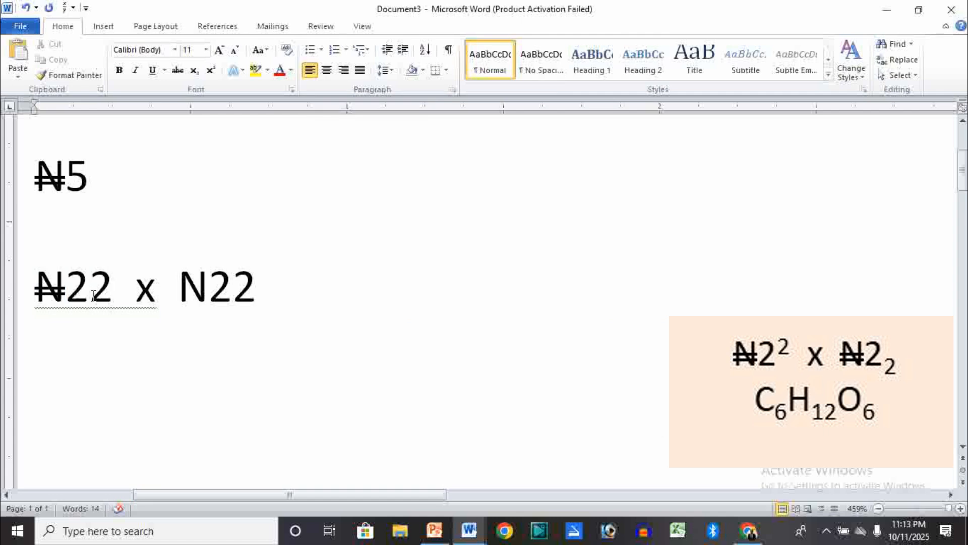
pyautogui.moveTo(94, 297); pyautogui.dragTo(109, 294)
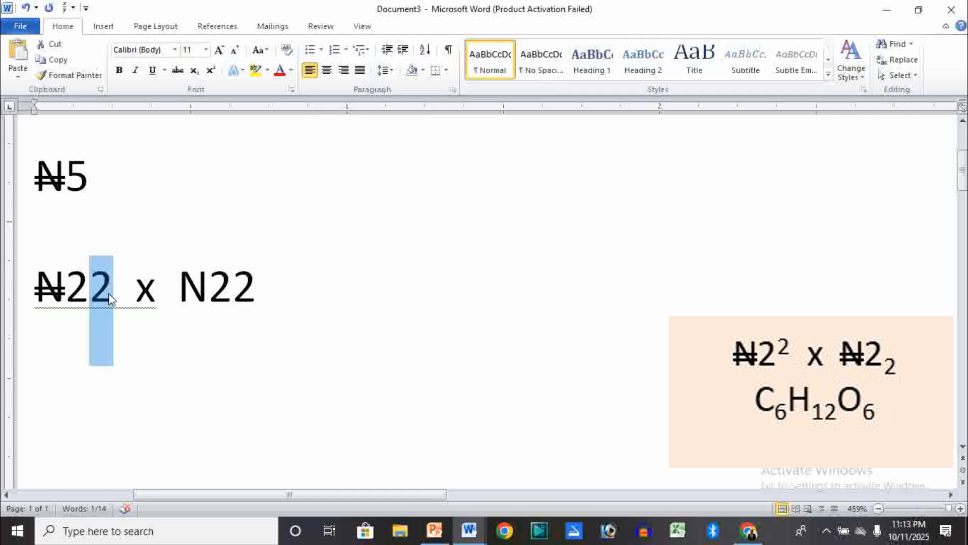
pyautogui.hotkey('ctrl', 'd')
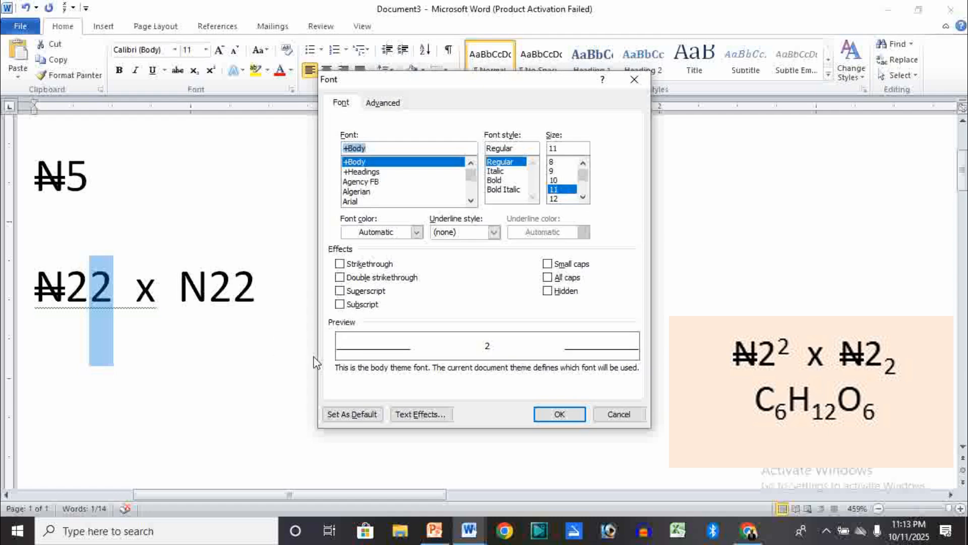
pyautogui.click(350, 292)
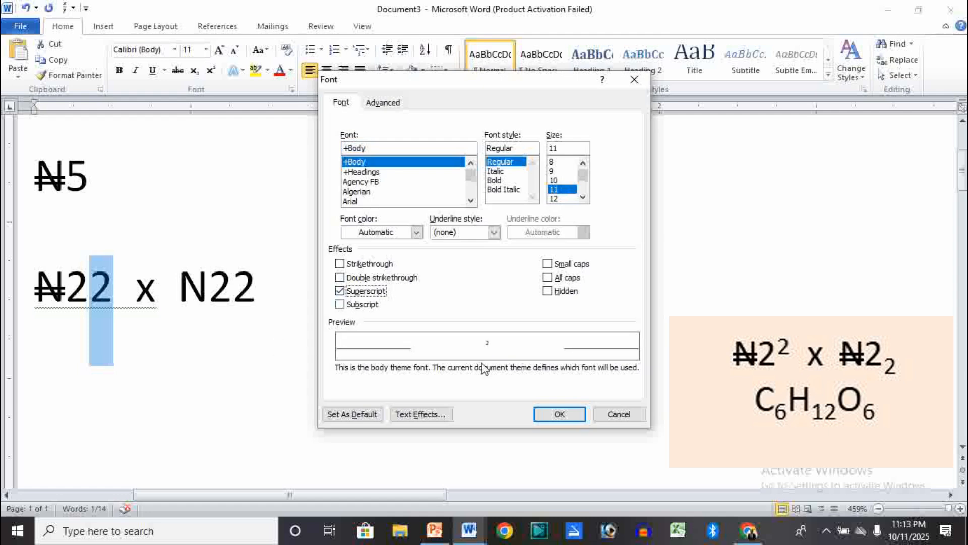
pyautogui.click(559, 414)
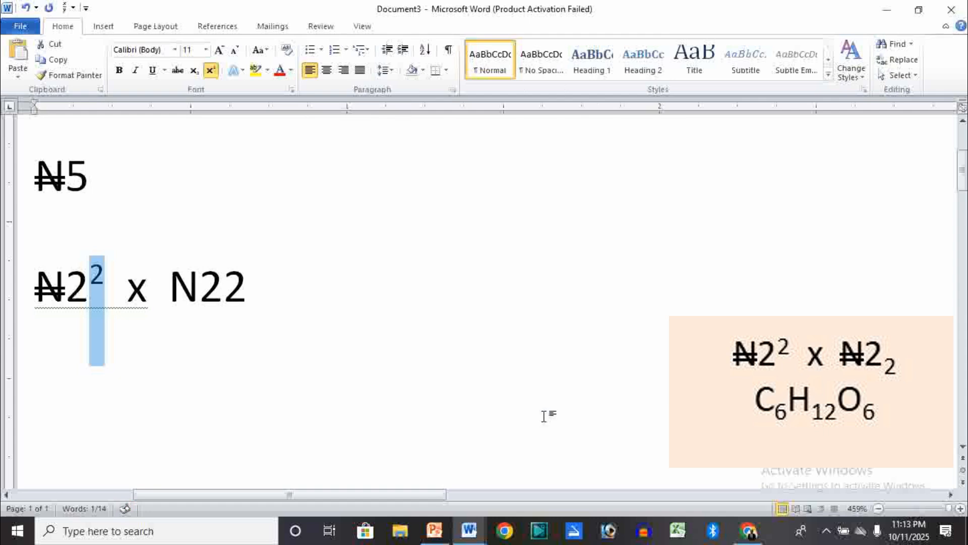
pyautogui.click(308, 391)
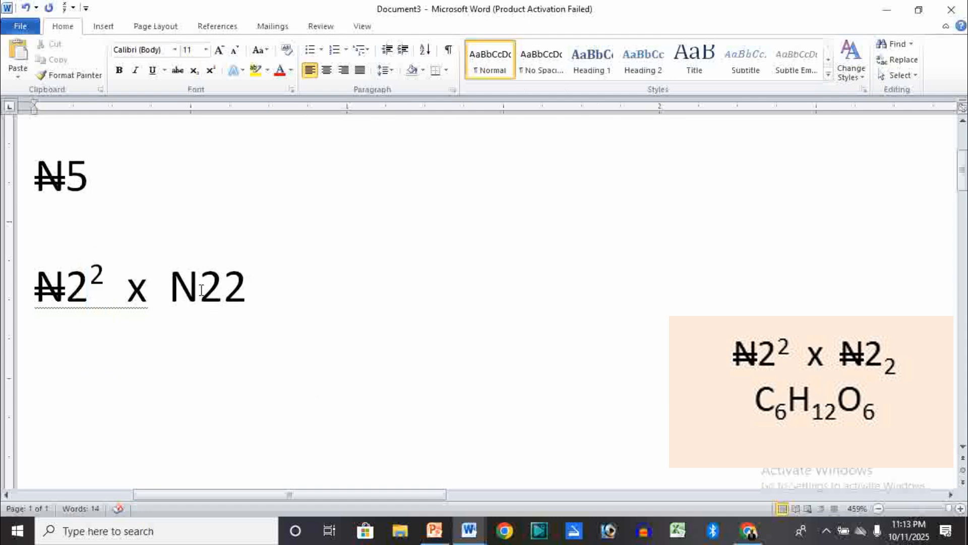
# Step: Apply double strikethrough to the N after the x to form the second naira sign
pyautogui.moveTo(200, 290); pyautogui.dragTo(169, 290)
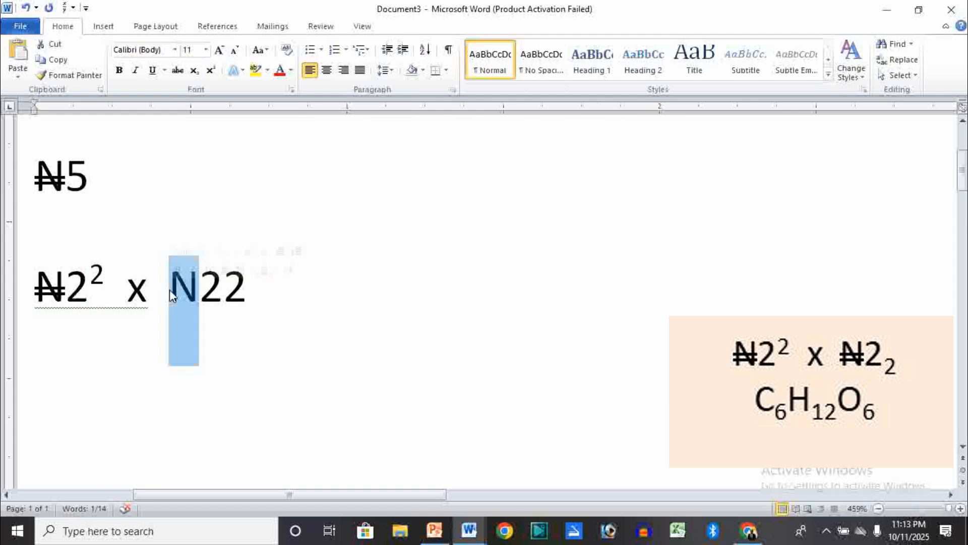
pyautogui.hotkey('ctrl', 'd')
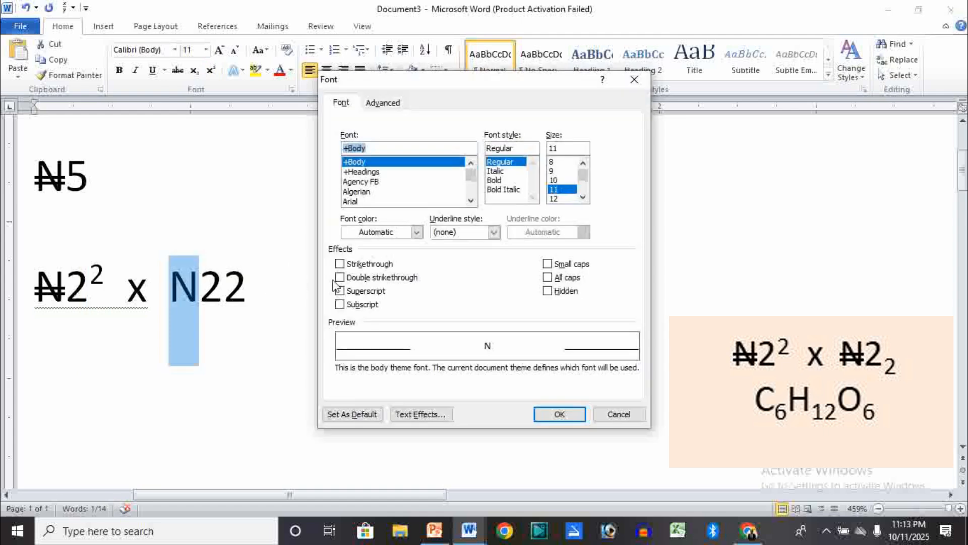
pyautogui.click(563, 414)
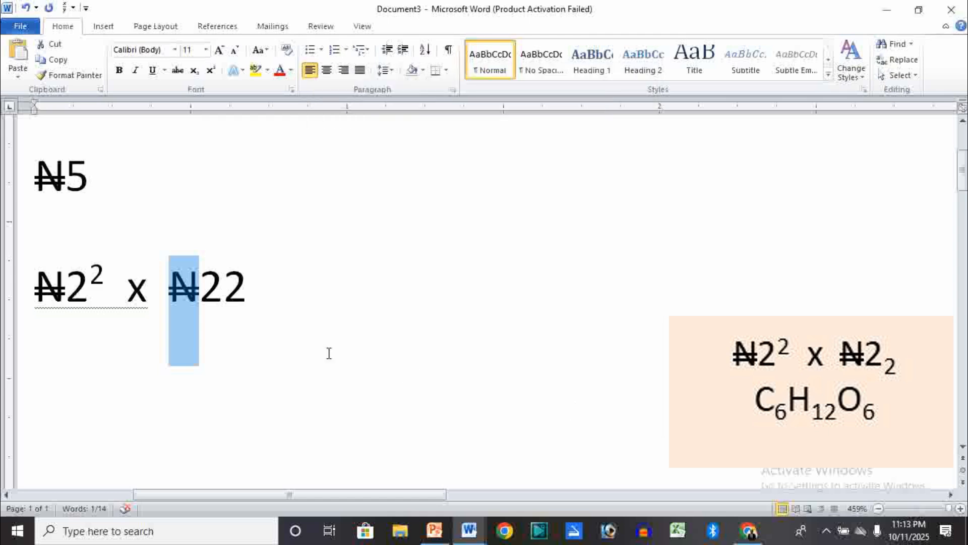
pyautogui.click(282, 297)
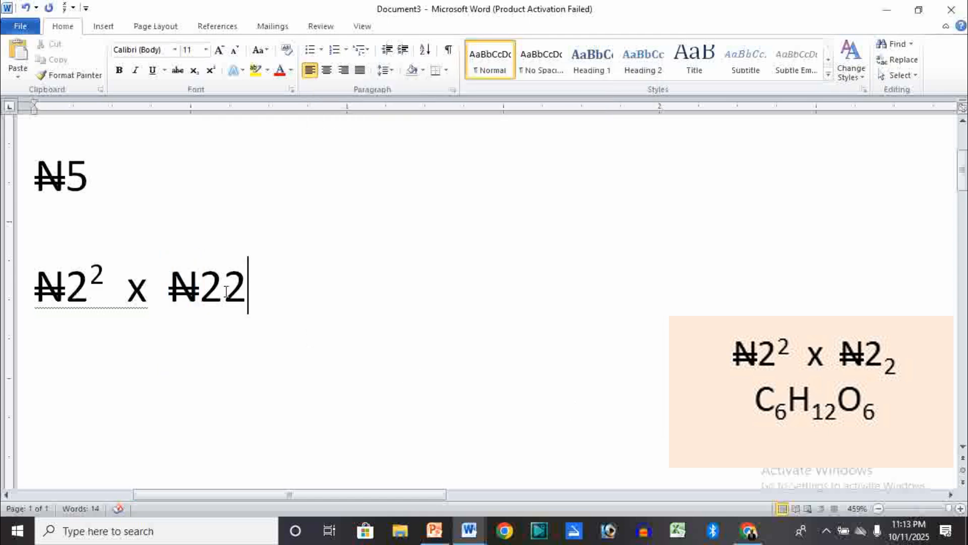
# Step: Make the last 2 of the second naira amount subscript and deselect it
pyautogui.moveTo(226, 292); pyautogui.dragTo(246, 295)
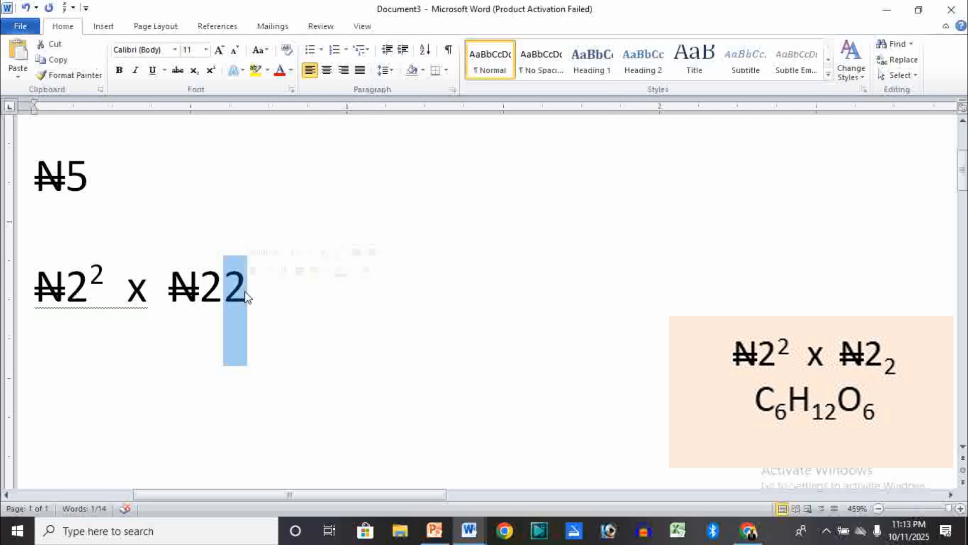
pyautogui.hotkey('ctrl', 'd')
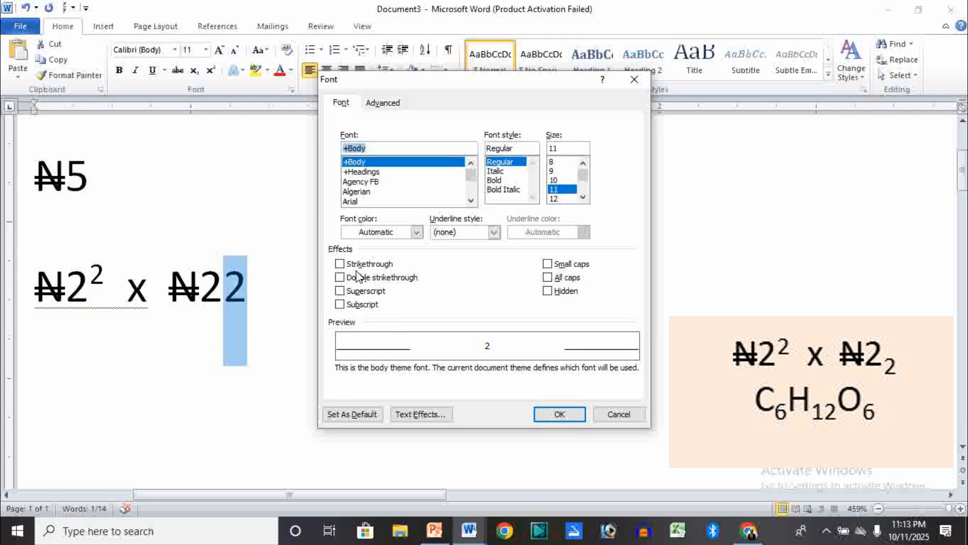
pyautogui.click(346, 304)
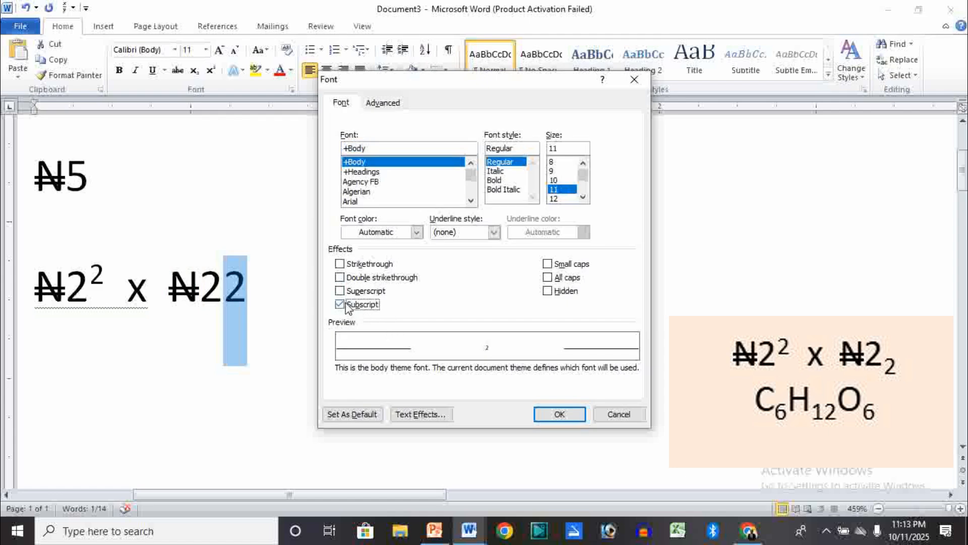
pyautogui.click(560, 414)
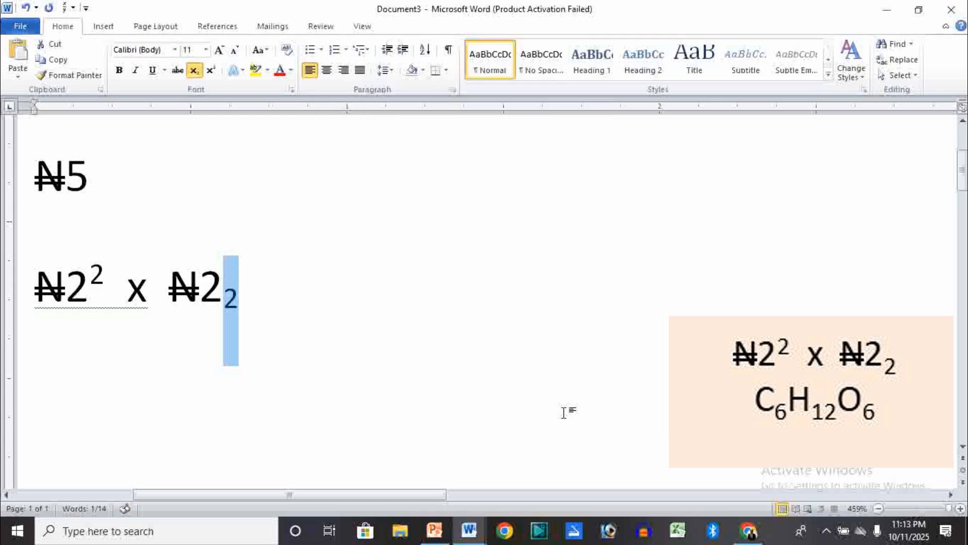
pyautogui.click(310, 328)
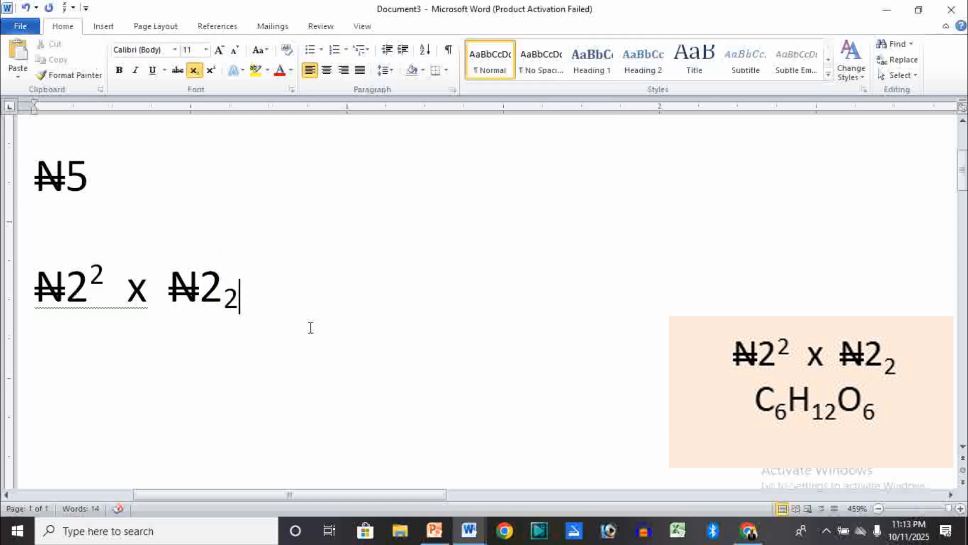
# Step: Start a new line below the naira product with subscript turned off and enter "C6H12O6" there
pyautogui.press('Return')
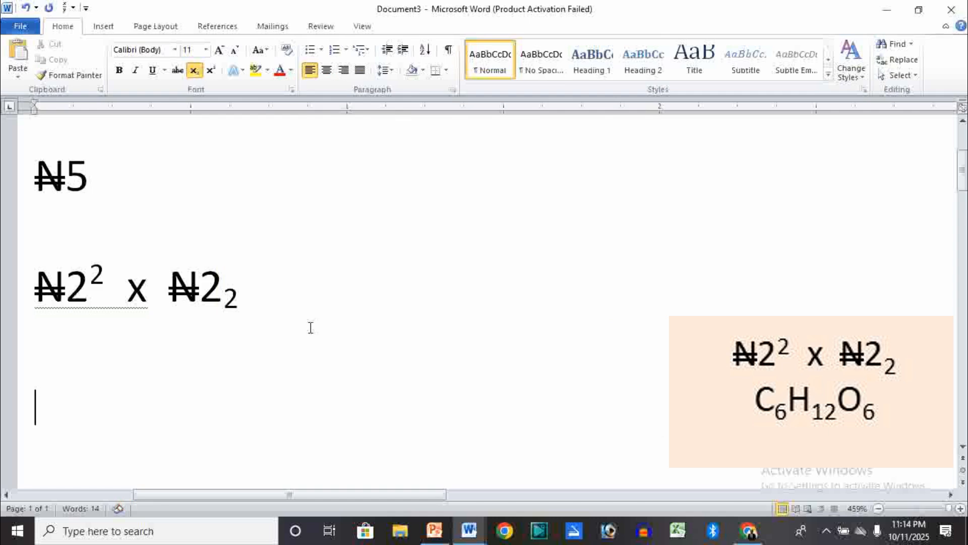
pyautogui.hotkey('ctrl', 'd')
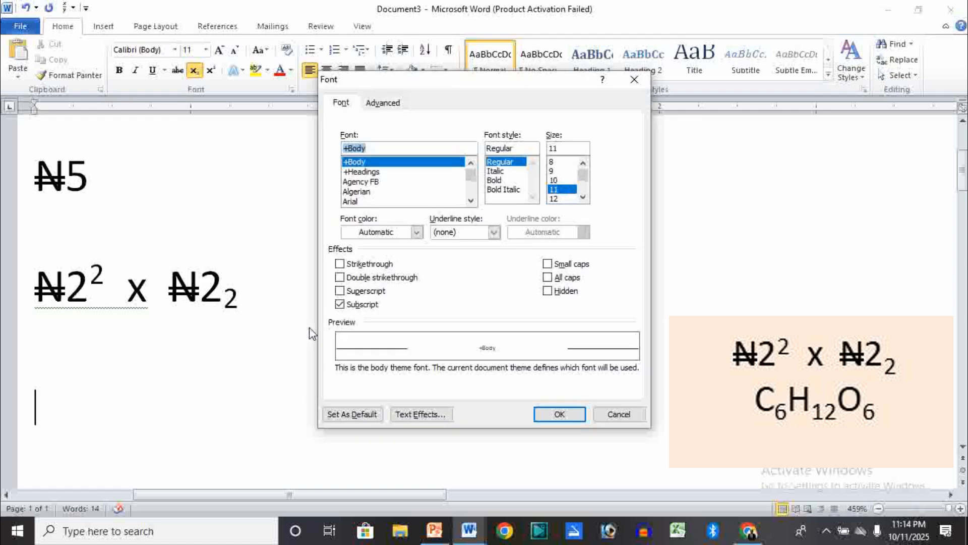
pyautogui.click(340, 305)
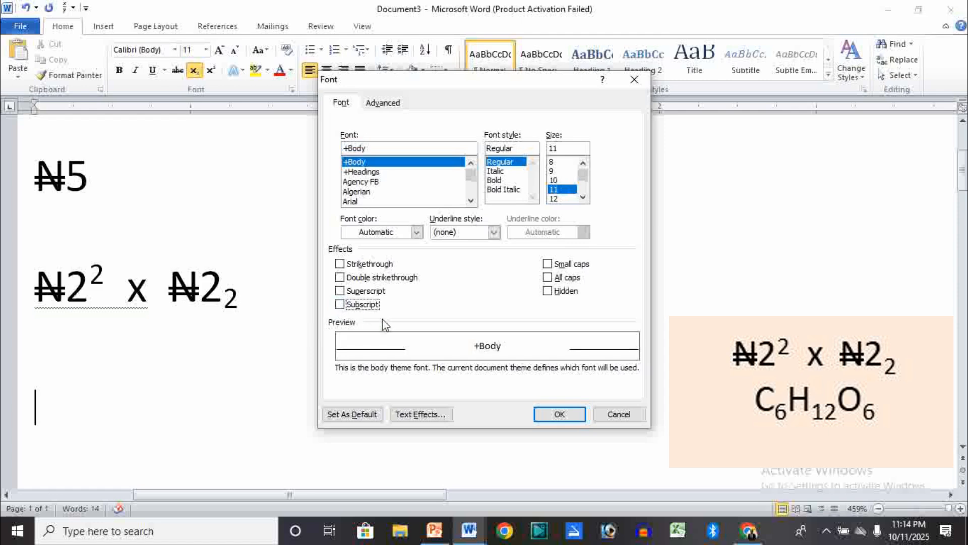
pyautogui.click(560, 414)
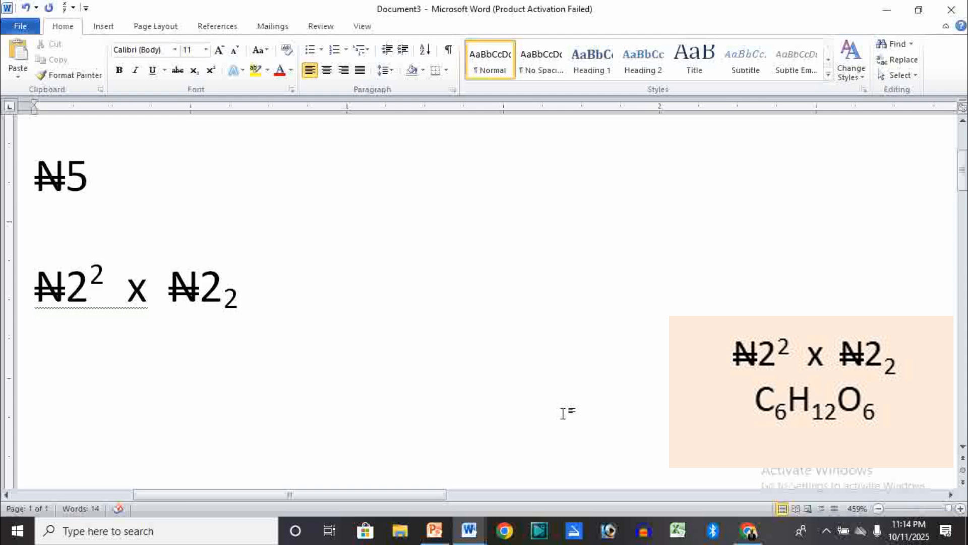
pyautogui.write('C')
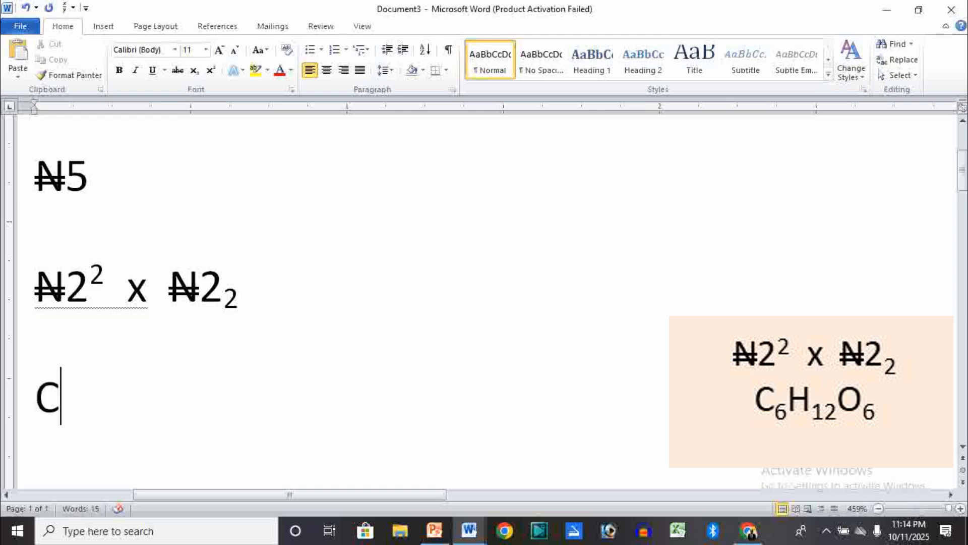
pyautogui.write('6H12')
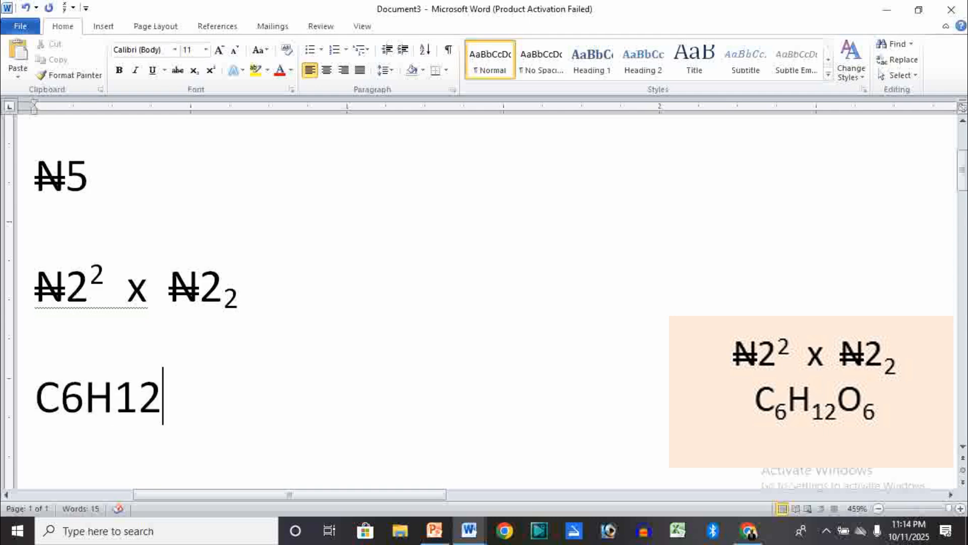
pyautogui.write('O')
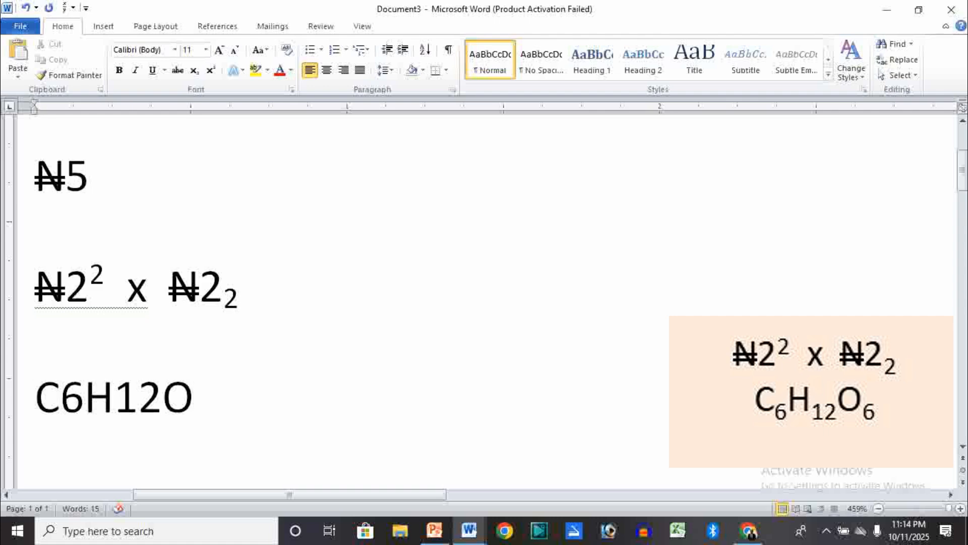
pyautogui.write('6')
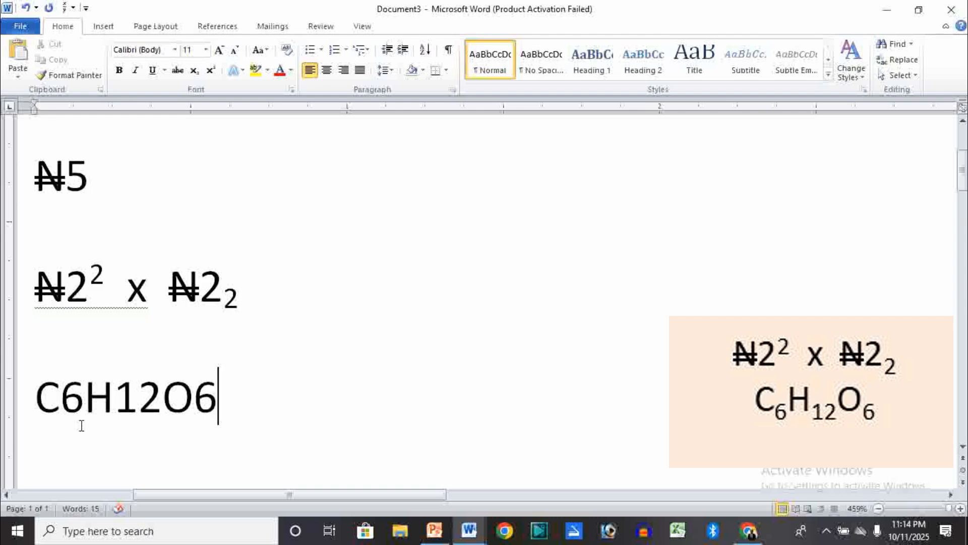
# Step: Make the 6 after the C in "C6H12O6" subscript
pyautogui.moveTo(61, 399); pyautogui.dragTo(79, 402)
pyautogui.hotkey('ctrl', 'd')
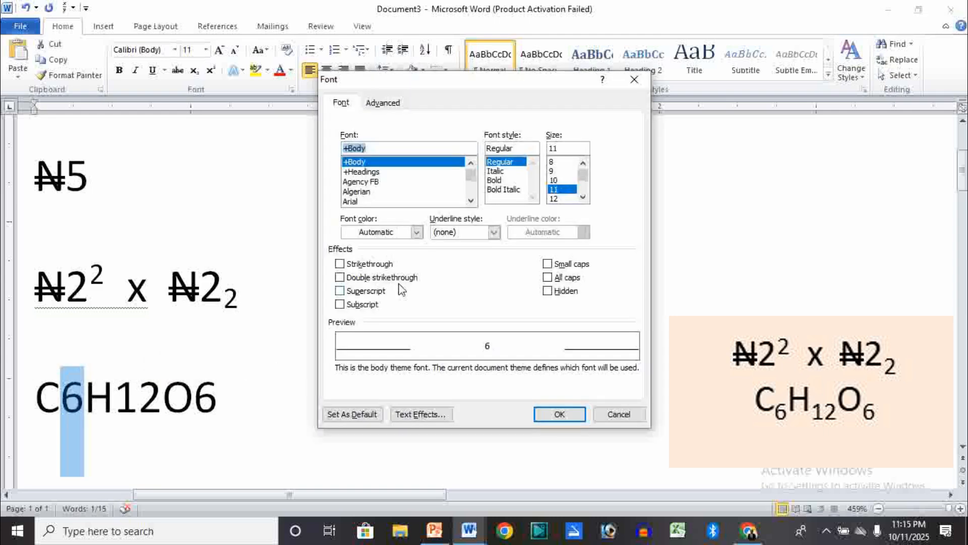
pyautogui.click(353, 304)
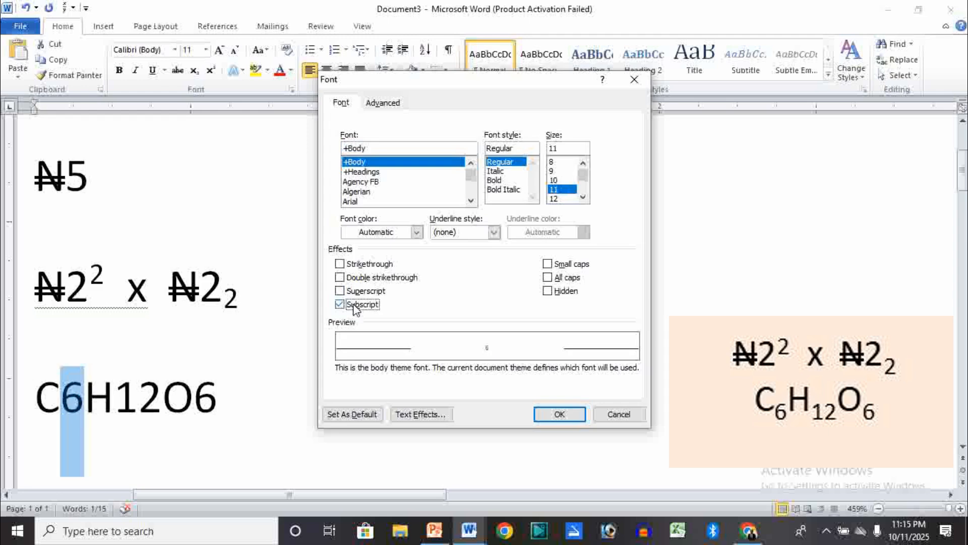
pyautogui.click(559, 414)
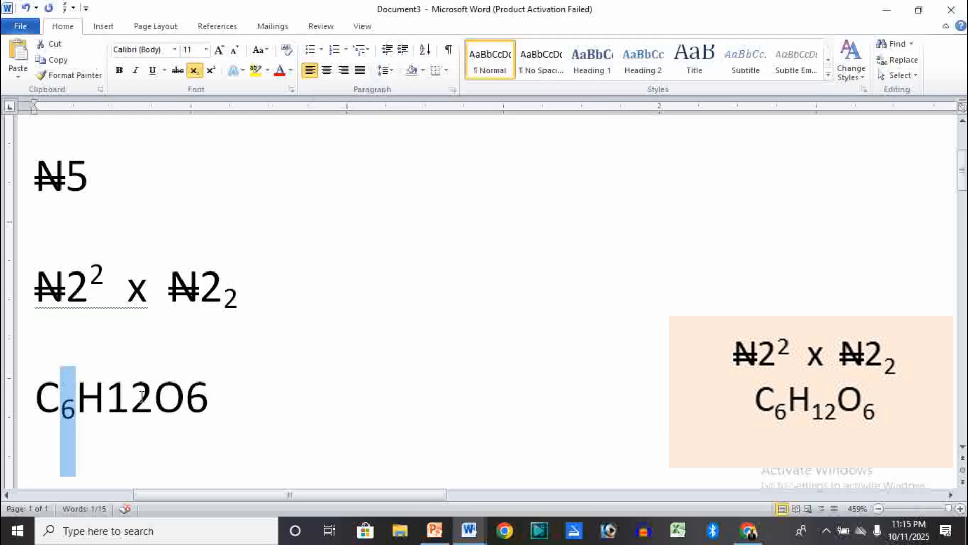
# Step: Make the 12 after the H in the chemical formula subscript
pyautogui.click(106, 399)
pyautogui.moveTo(106, 399); pyautogui.dragTo(145, 404)
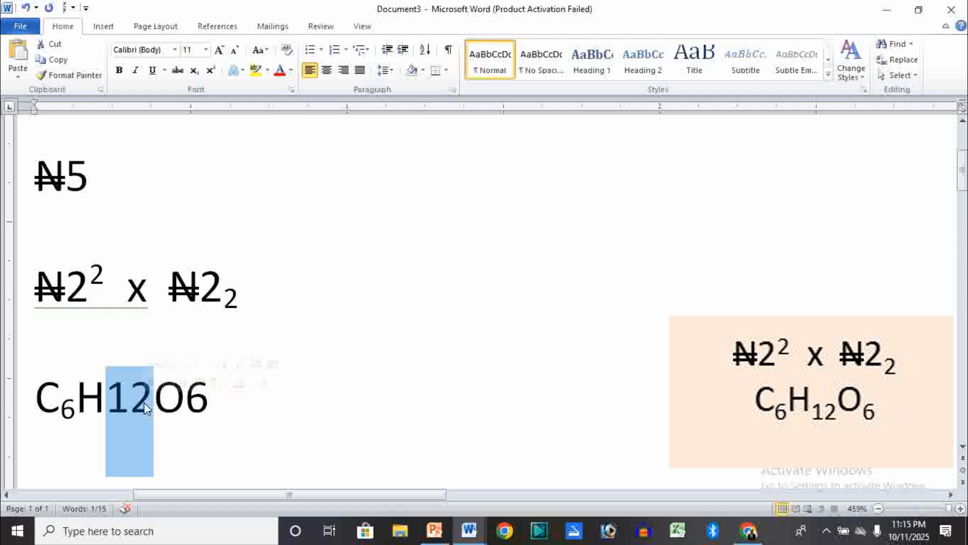
pyautogui.hotkey('ctrl', 'd')
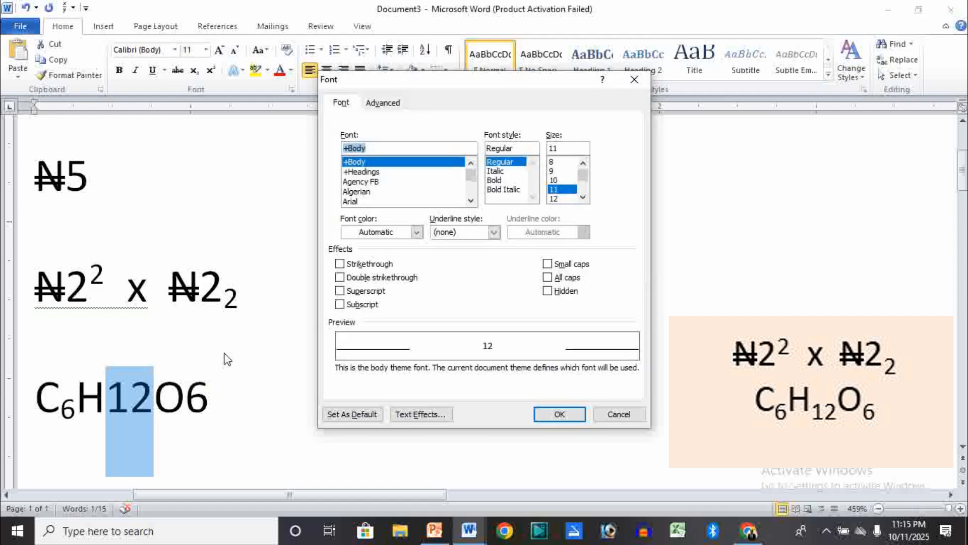
pyautogui.click(353, 305)
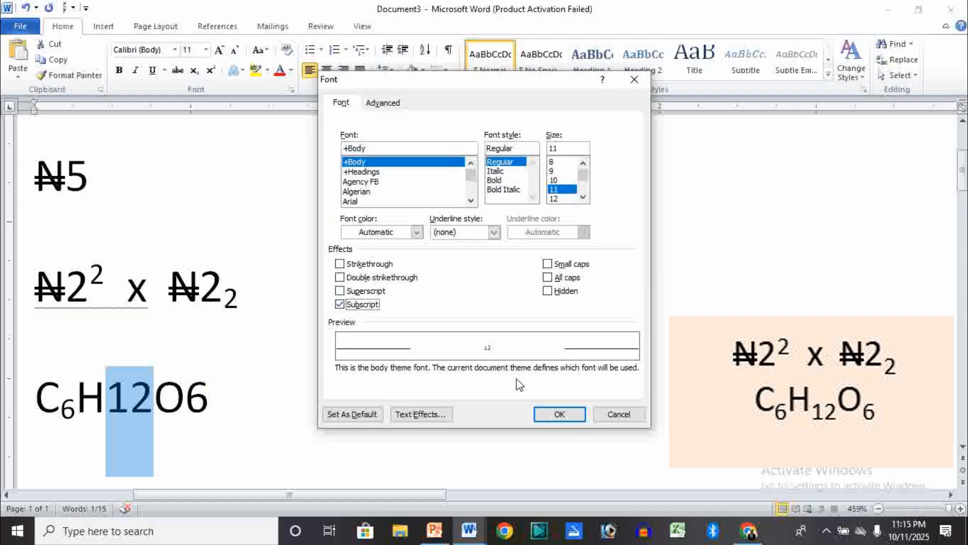
pyautogui.click(560, 415)
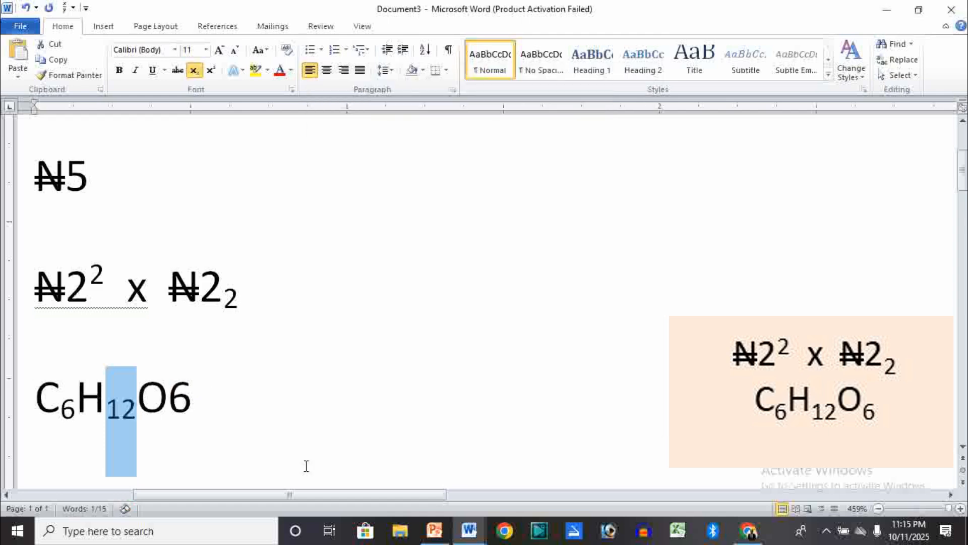
# Step: Make the final 6 after the O in the chemical formula subscript
pyautogui.click(172, 404)
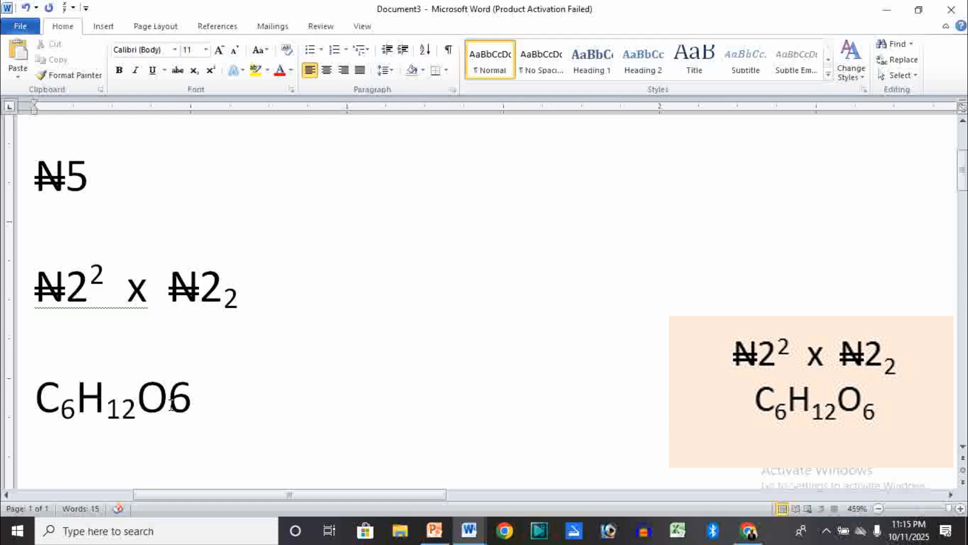
pyautogui.moveTo(170, 403); pyautogui.dragTo(188, 408)
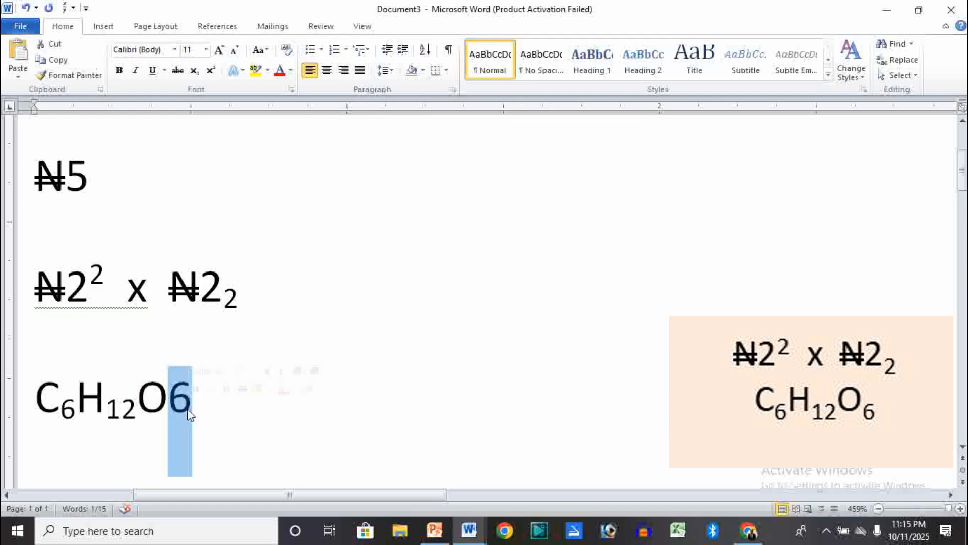
pyautogui.hotkey('ctrl', 'd')
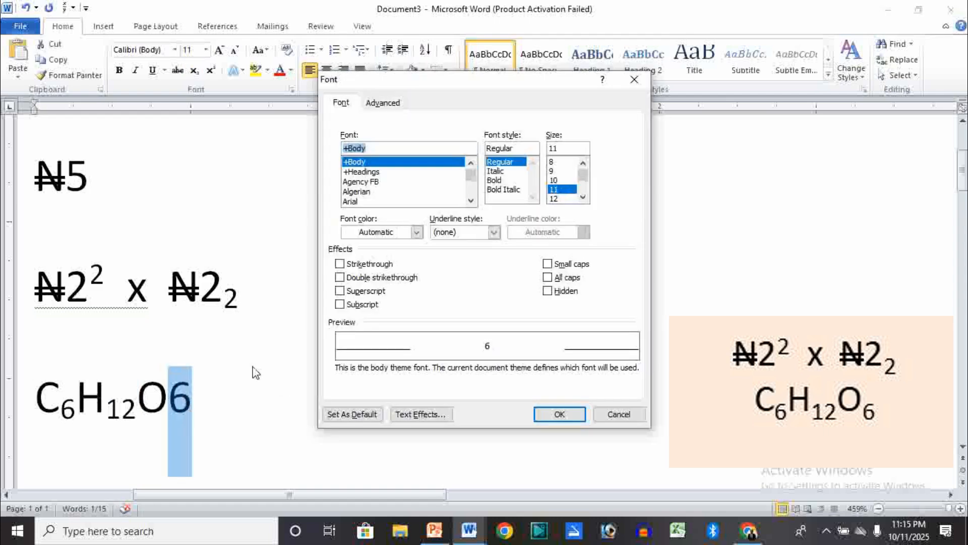
pyautogui.click(354, 306)
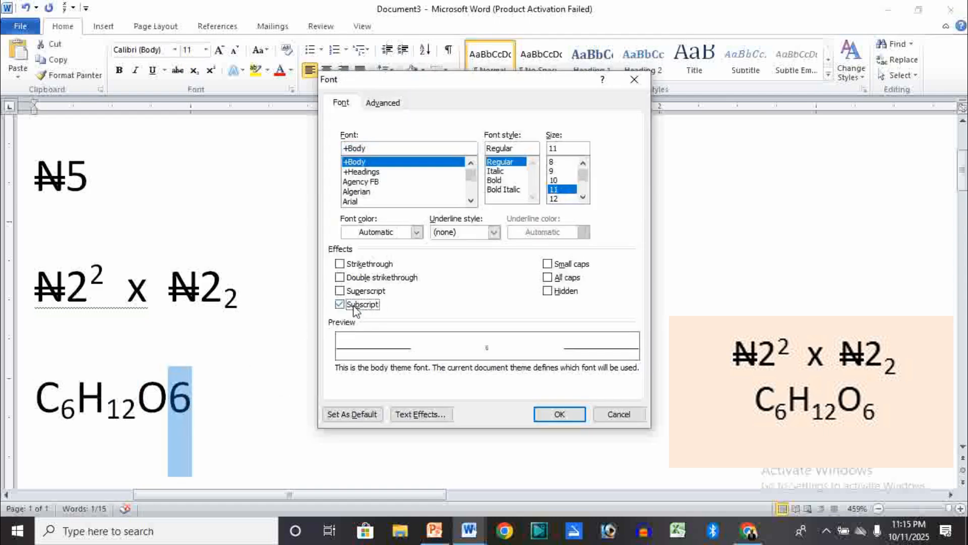
pyautogui.click(557, 416)
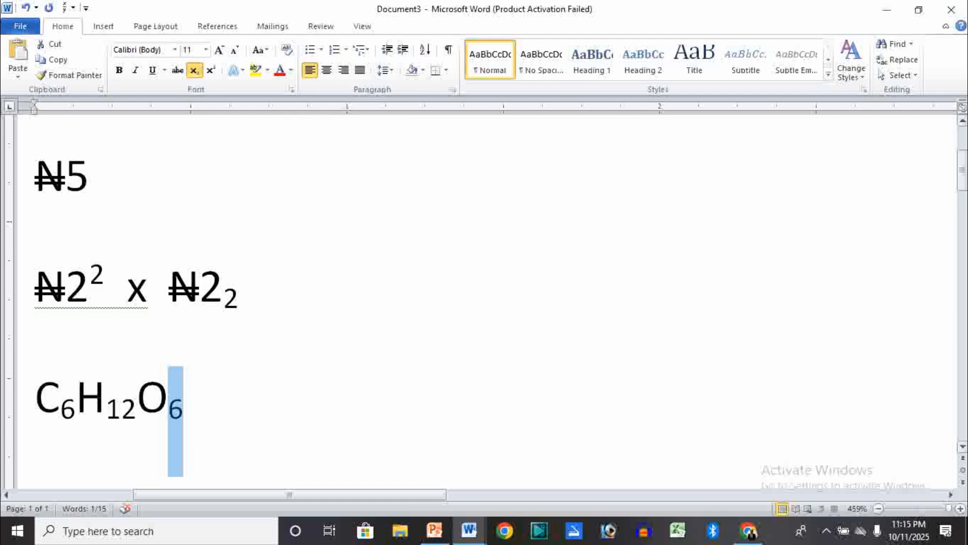
# Step: Minimize the document, switch to the PowerPoint presentation and run its slide show from the "SUPERSCRIPT, SUBSCRIPT & STRIKETHROUGH" slide to "UP NEXT"
pyautogui.click(896, 13)
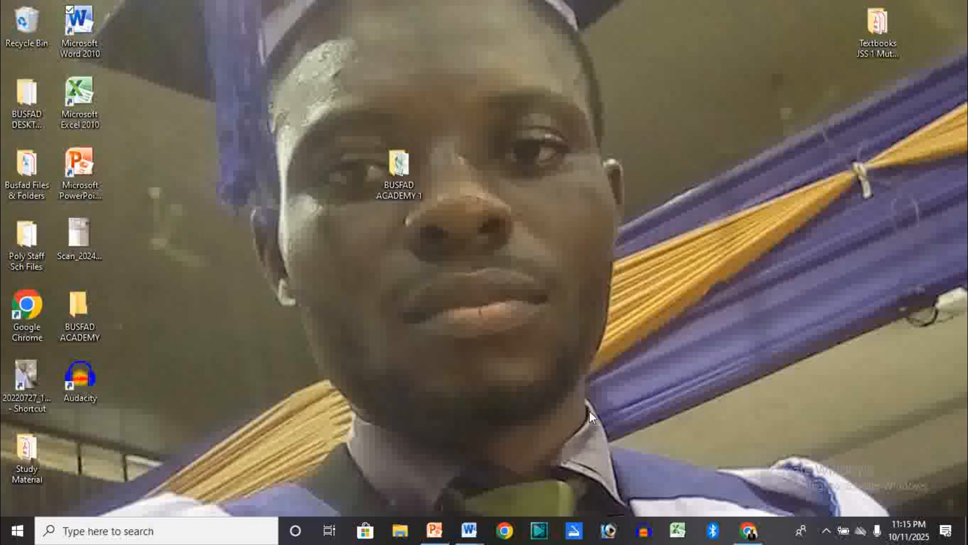
pyautogui.click(437, 534)
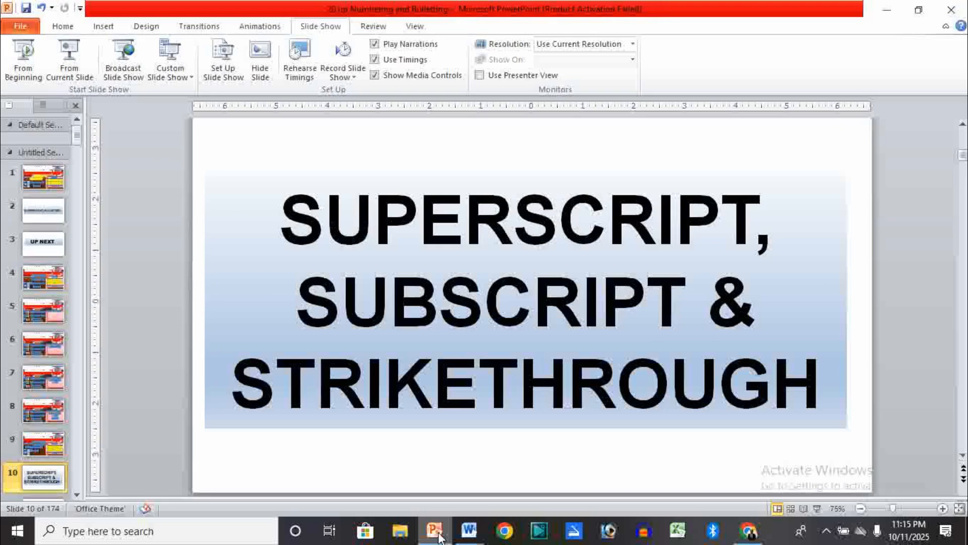
pyautogui.click(63, 70)
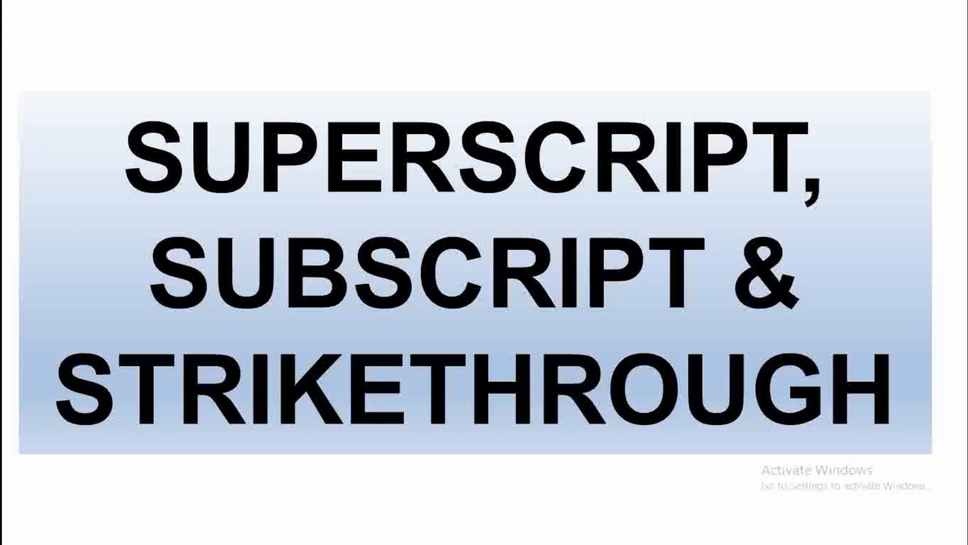
pyautogui.press('Right')
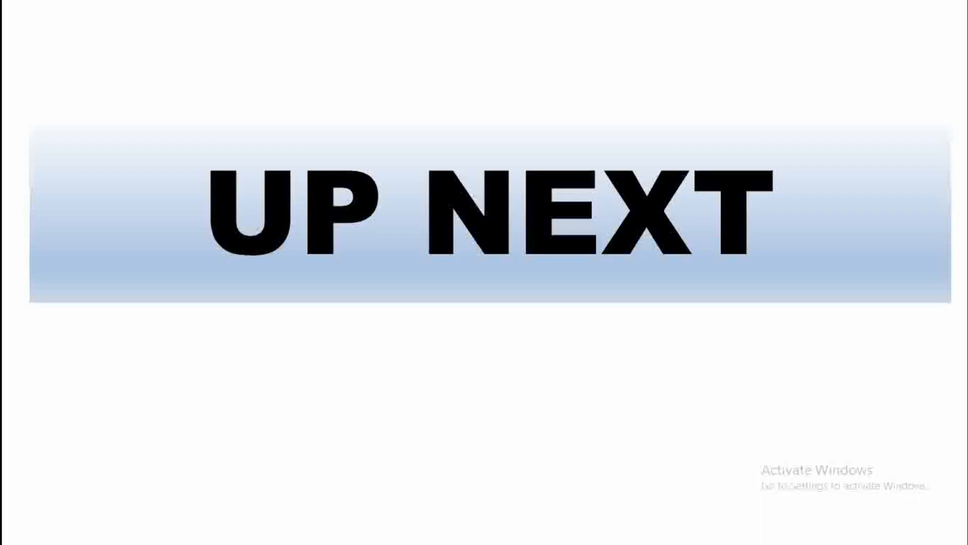
pyautogui.press('Right')
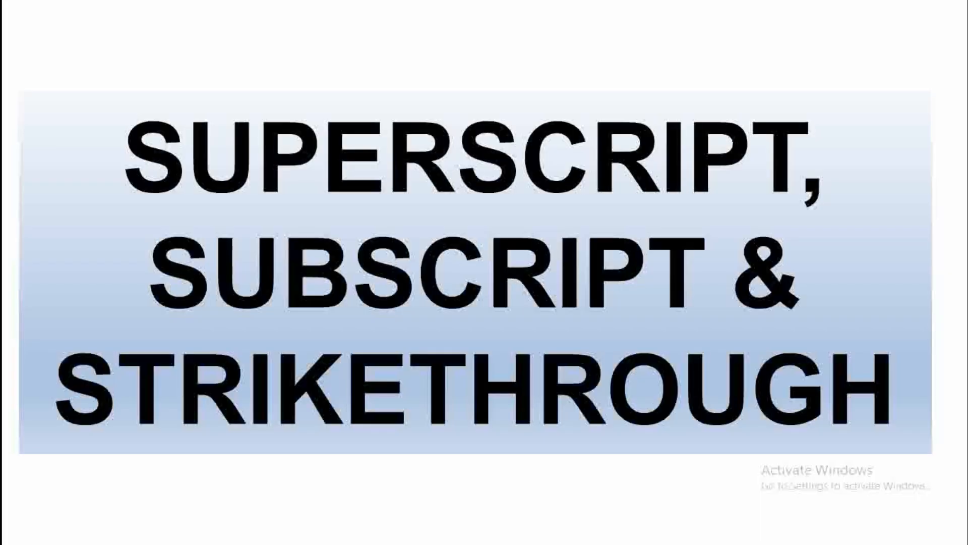